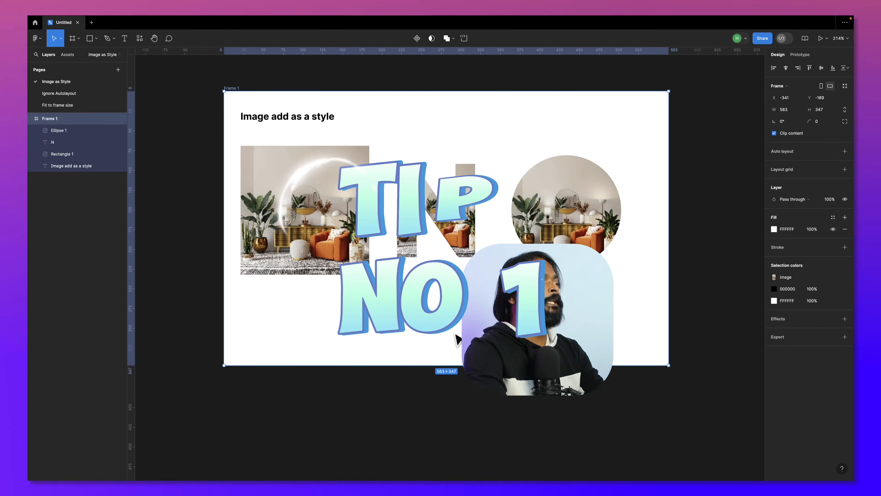
- Extend the lower edge of Frame 1 to a height of 479, making room below the existing shapes
{"action": "left_click_drag", "start_coordinate": [458, 365], "coordinate": [462, 440]}
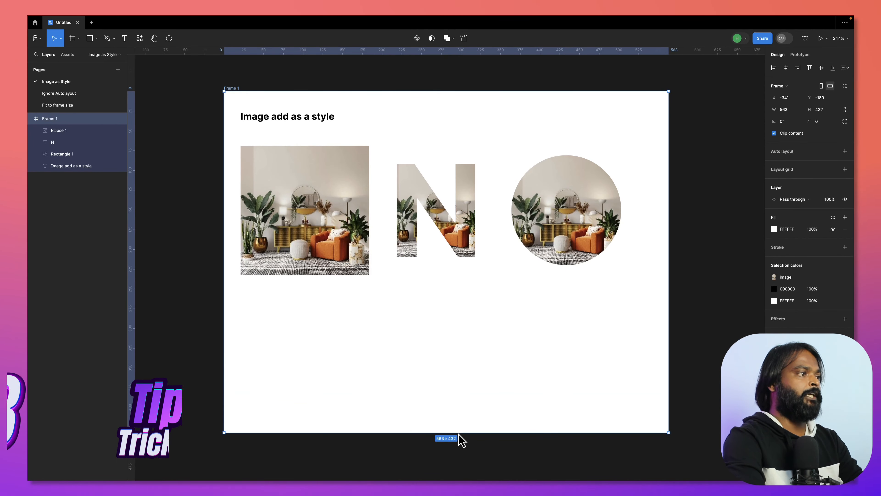
{"action": "left_click_drag", "start_coordinate": [469, 385], "coordinate": [472, 355]}
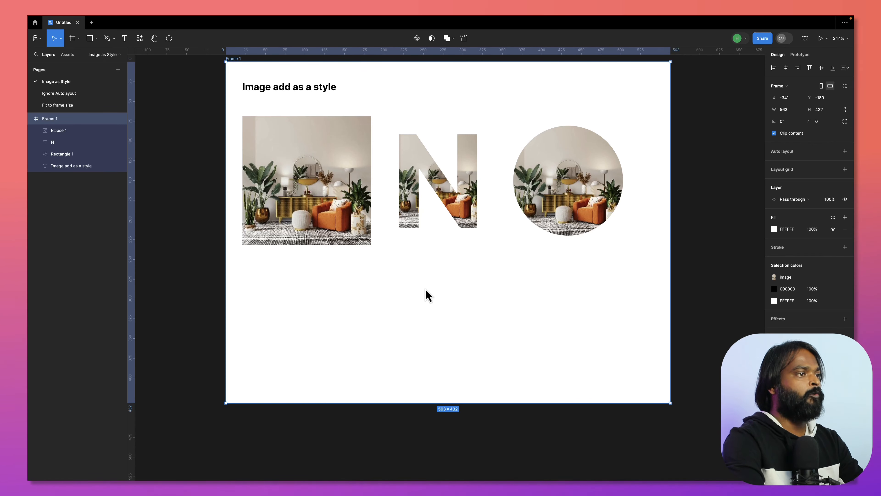
{"action": "left_click_drag", "start_coordinate": [427, 307], "coordinate": [429, 303]}
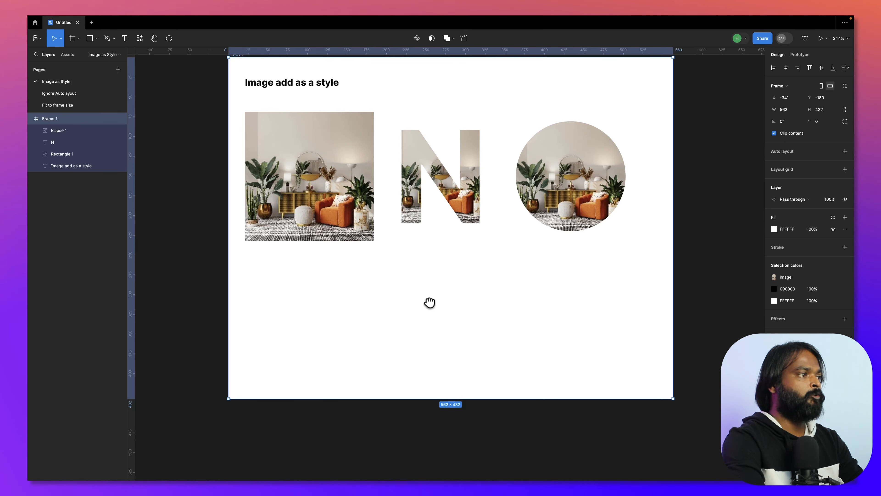
{"action": "left_click_drag", "start_coordinate": [435, 399], "coordinate": [437, 435]}
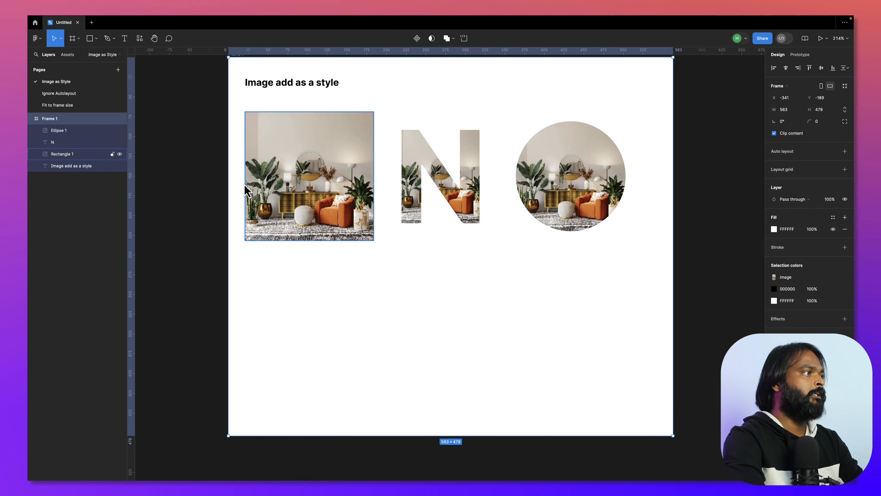
- Run the Unsplash plugin and draw a 127 × 127 square in the empty area below the existing shapes
{"action": "left_click", "coordinate": [138, 41]}
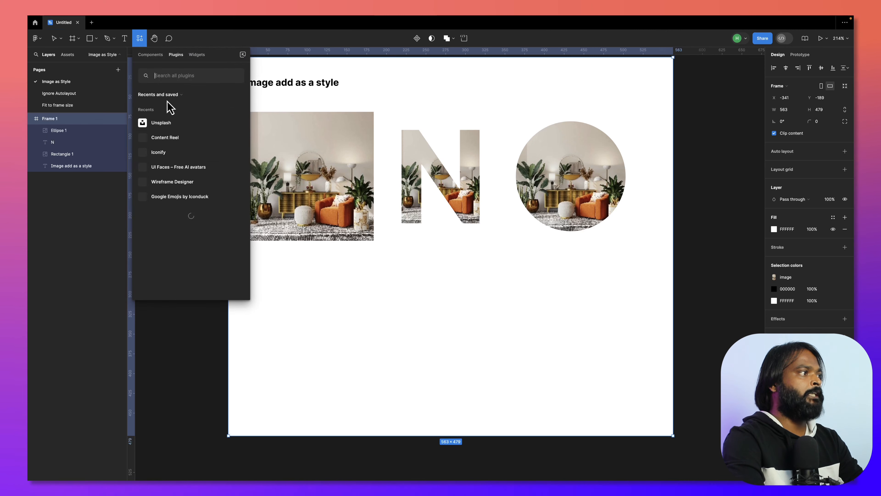
{"action": "key", "text": "Escape"}
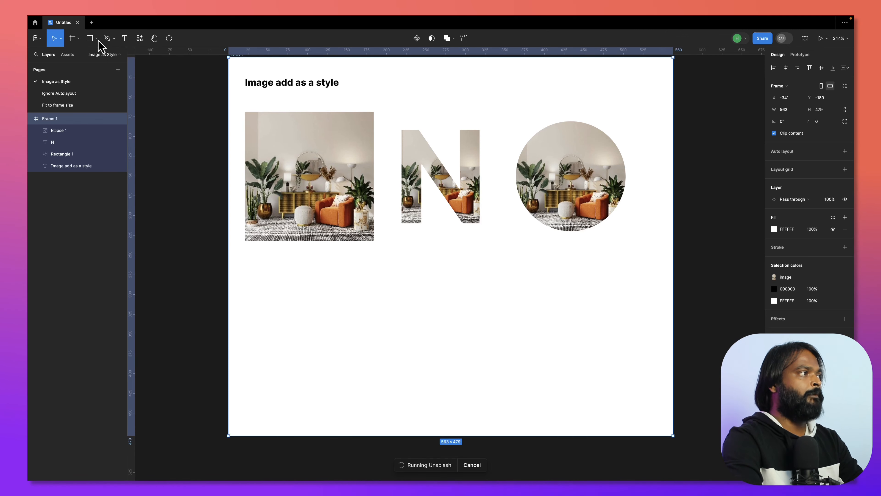
{"action": "left_click", "coordinate": [91, 39]}
{"action": "mouse_move", "coordinate": [374, 280]}
{"action": "left_mouse_down"}
{"action": "mouse_move", "coordinate": [413, 326]}
{"action": "mouse_move", "coordinate": [465, 361]}
{"action": "mouse_move", "coordinate": [474, 382]}
{"action": "left_mouse_up"}
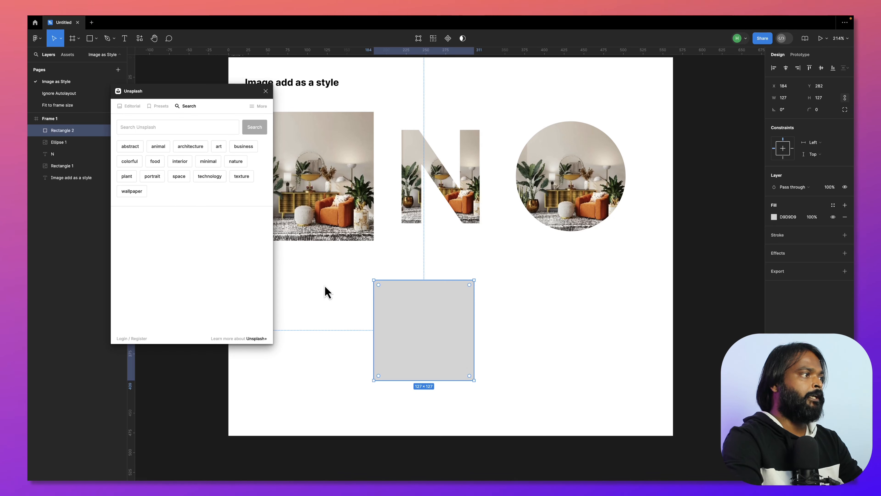
- Fill the new square with the coffee cup photo from Unsplash's minimal category and close the plugin
{"action": "left_click", "coordinate": [217, 163]}
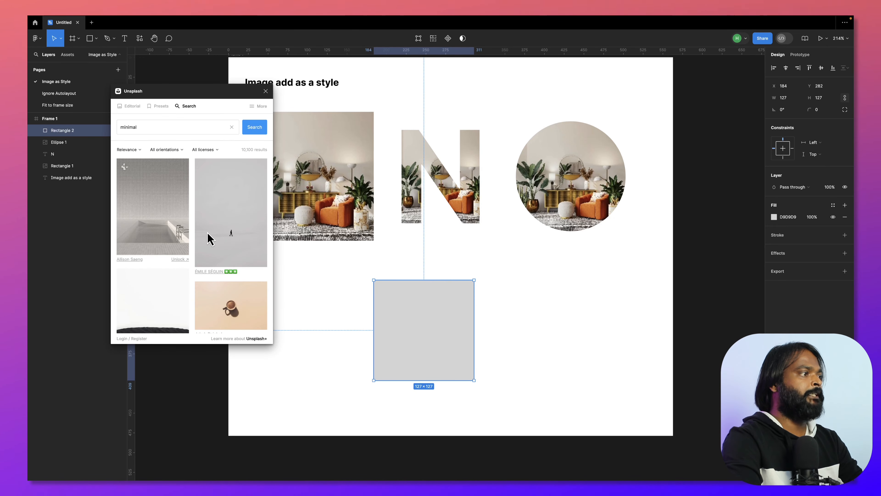
{"action": "scroll", "coordinate": [216, 238], "scroll_direction": "down", "scroll_amount": 2}
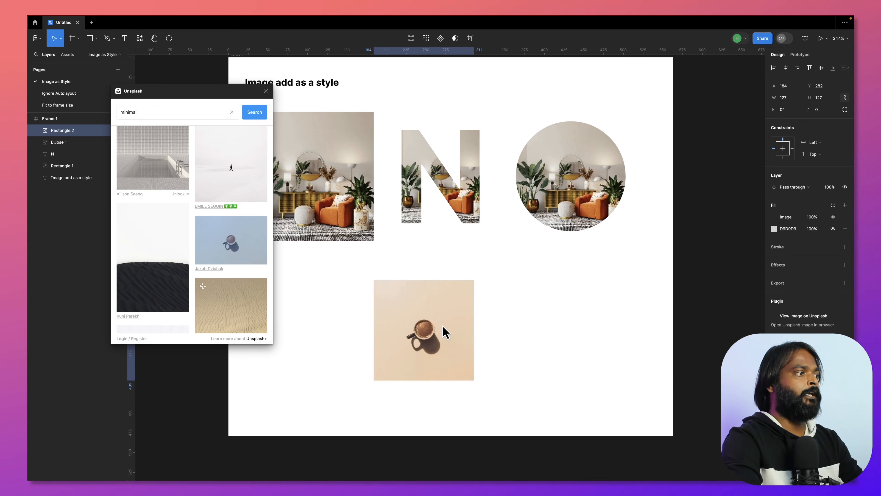
{"action": "left_click", "coordinate": [265, 91]}
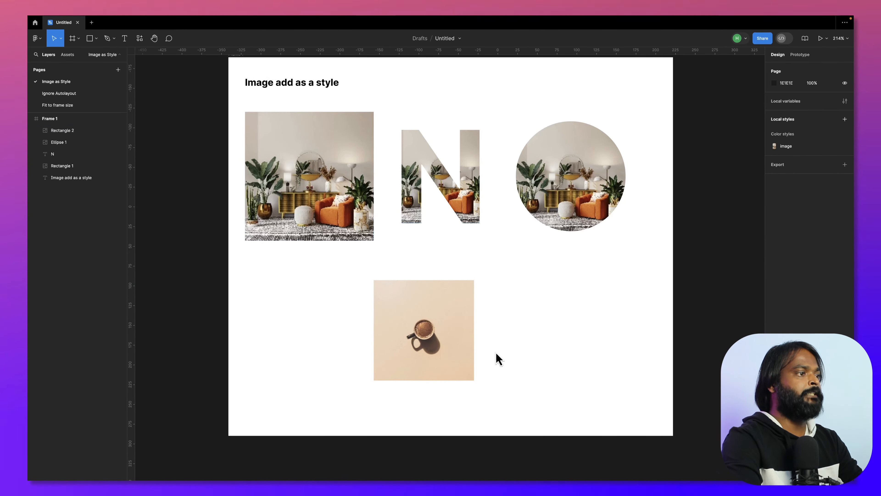
- Move the coffee photo square to about X 105, Y 279 in the frame
{"action": "left_click_drag", "start_coordinate": [443, 353], "coordinate": [379, 350]}
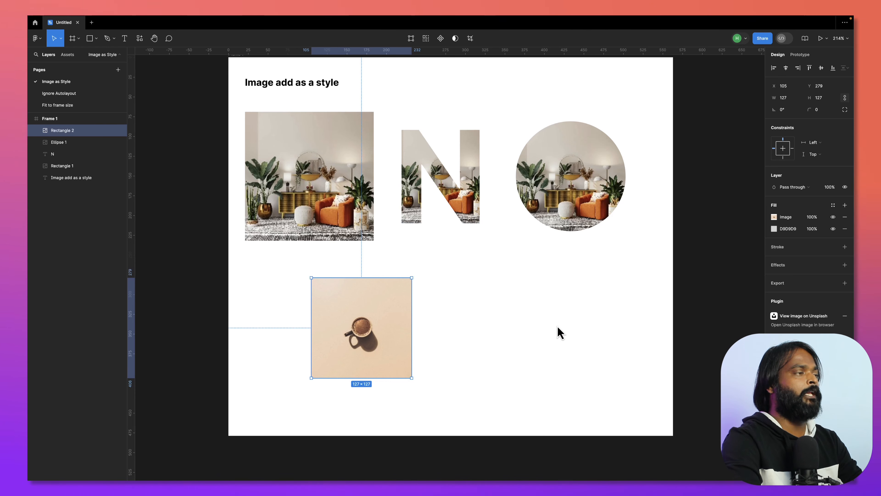
{"action": "left_click", "coordinate": [463, 322]}
{"action": "scroll", "coordinate": [461, 321], "scroll_direction": "down", "scroll_amount": 2}
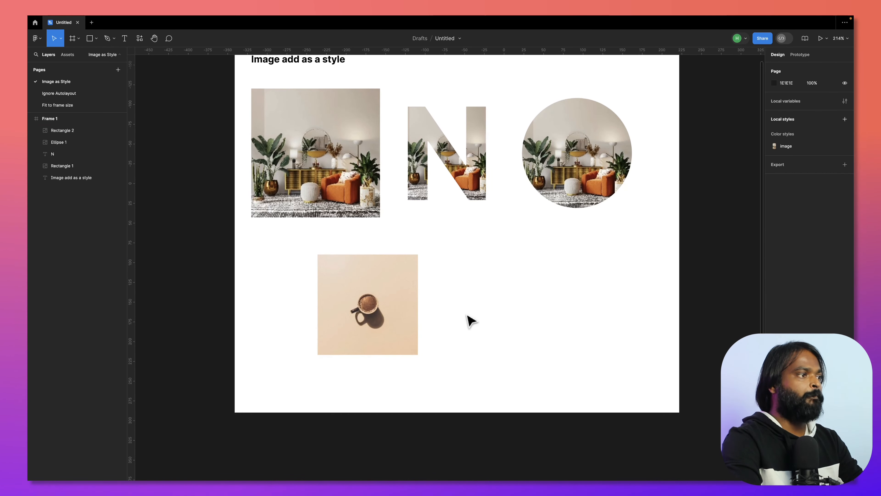
- Remove the grey D9D9D9 fill from the coffee photo square, keeping only its image fill
{"action": "left_click", "coordinate": [386, 315]}
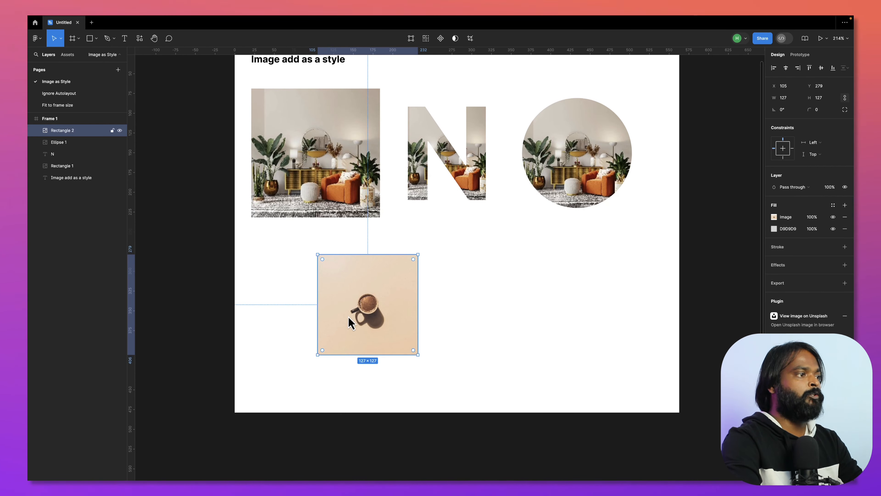
{"action": "left_click", "coordinate": [489, 315]}
{"action": "left_click", "coordinate": [381, 299]}
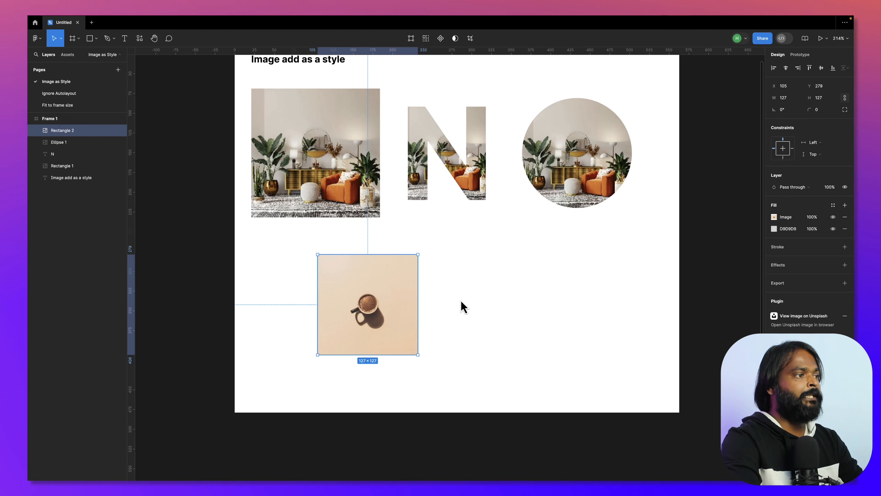
{"action": "scroll", "coordinate": [462, 307], "scroll_direction": "right", "scroll_amount": 1}
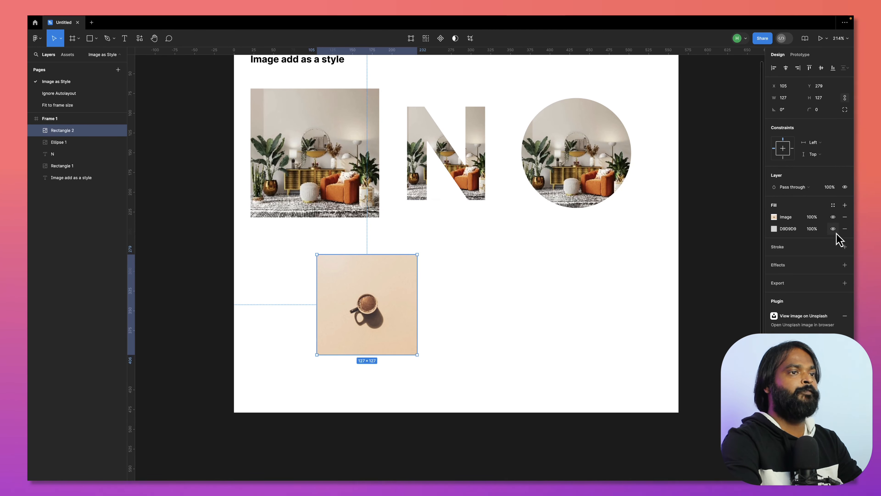
{"action": "left_click", "coordinate": [844, 229]}
{"action": "left_click", "coordinate": [487, 311]}
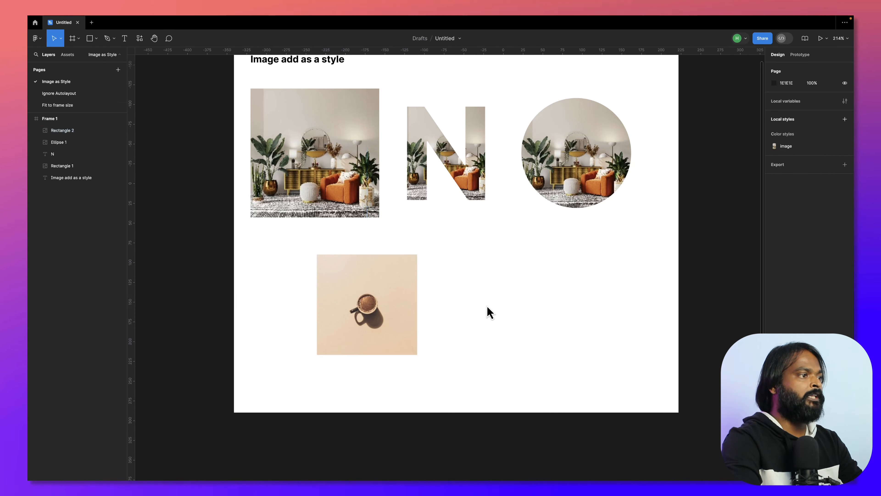
- Create a colour style named Image from the coffee photo square's image fill
{"action": "left_click", "coordinate": [385, 299]}
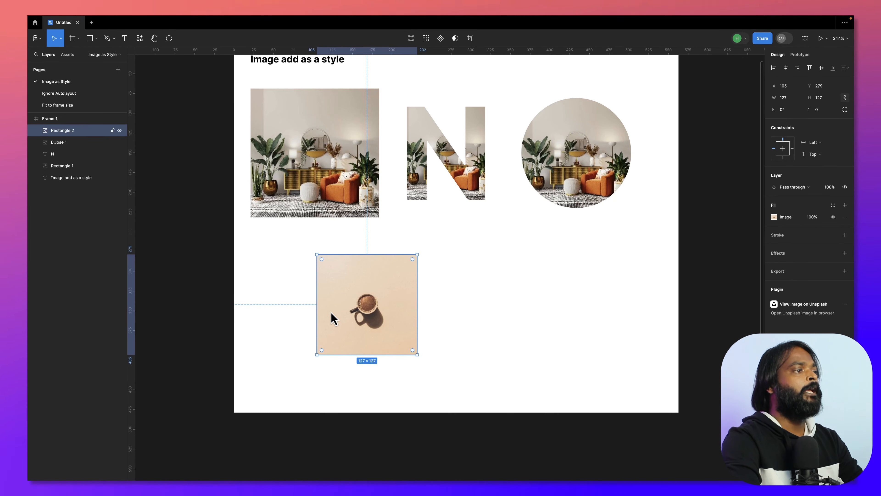
{"action": "left_click", "coordinate": [572, 271]}
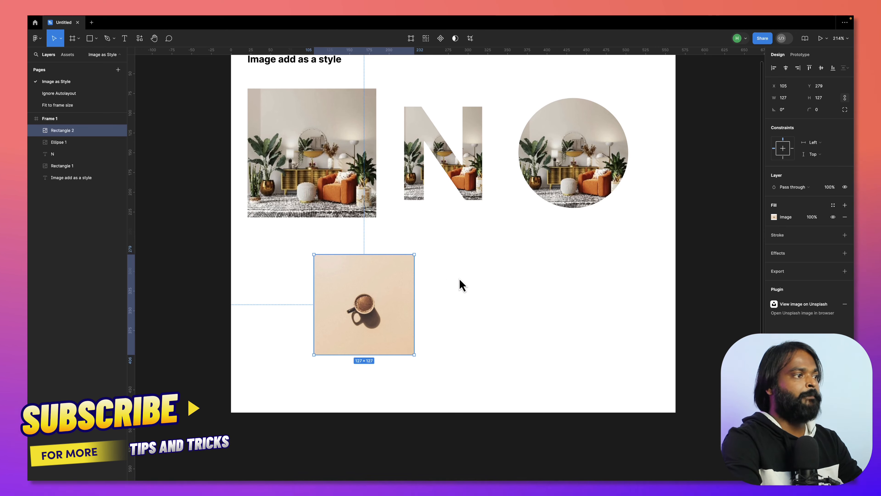
{"action": "left_click", "coordinate": [373, 293]}
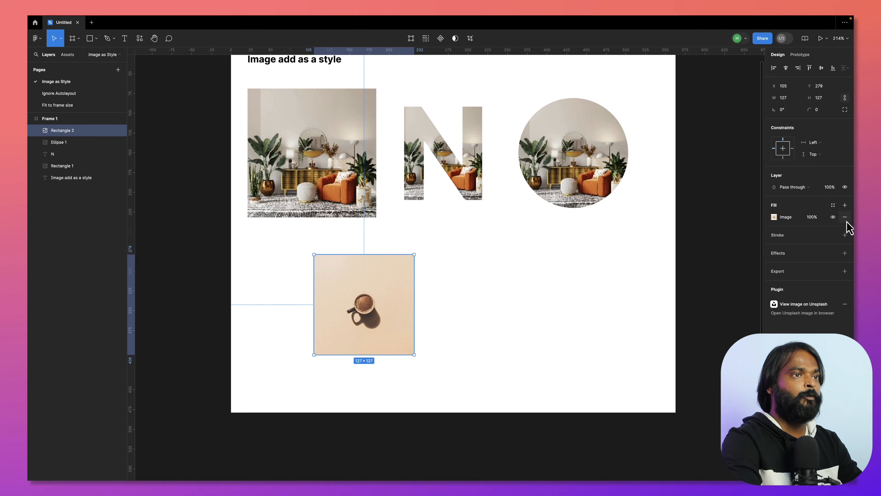
{"action": "left_click", "coordinate": [832, 207]}
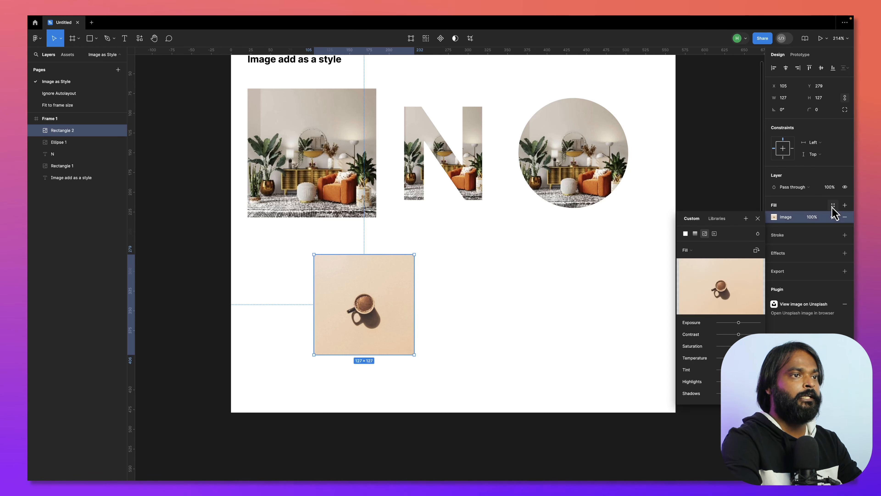
{"action": "left_click", "coordinate": [744, 219]}
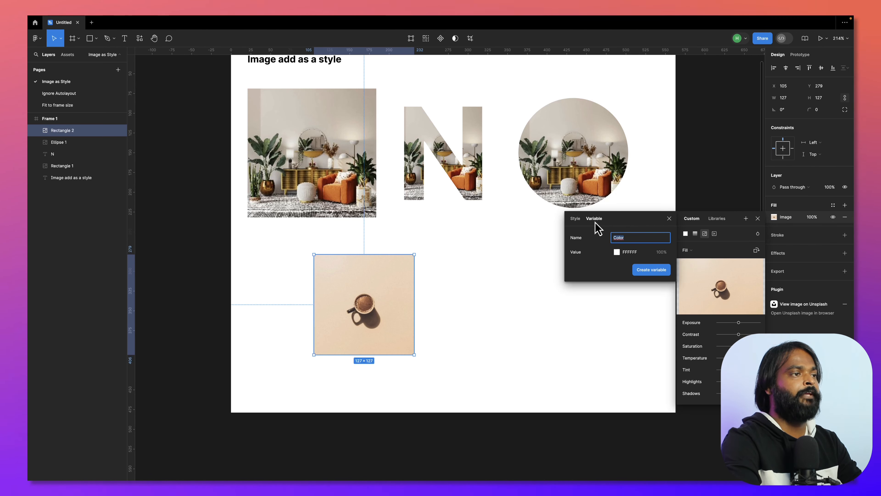
{"action": "left_click", "coordinate": [576, 219]}
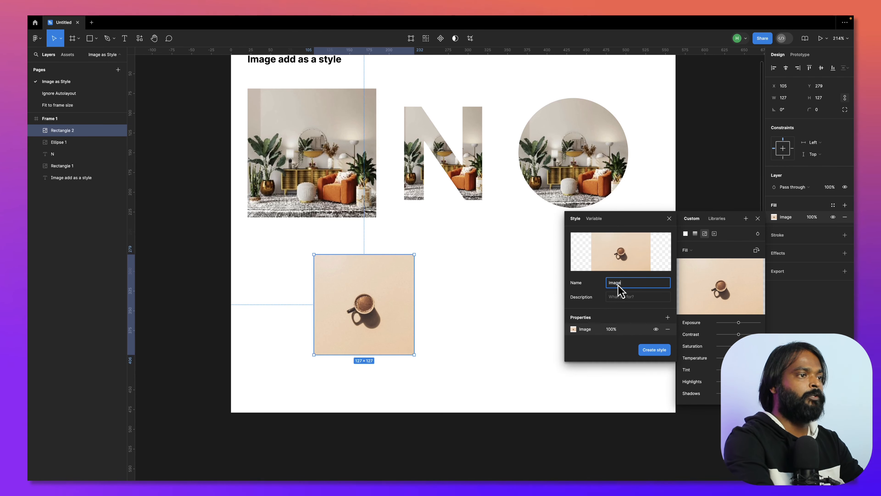
{"action": "key", "text": "Return"}
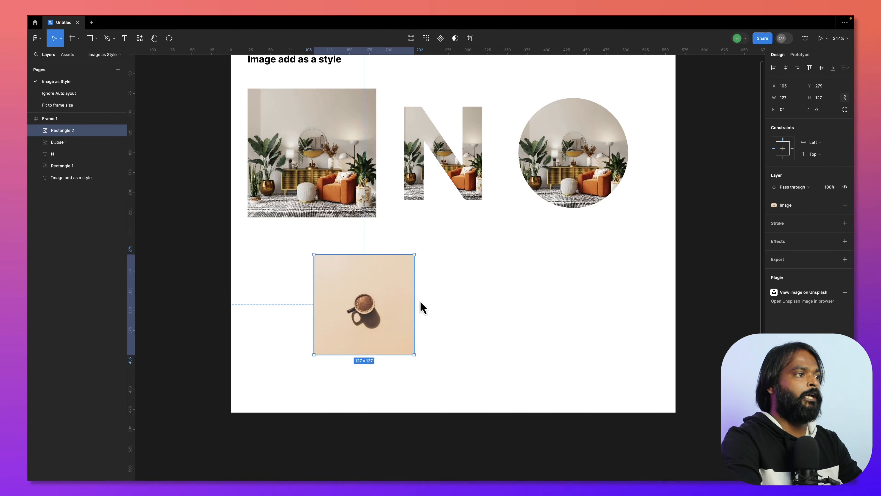
{"action": "left_click", "coordinate": [478, 297]}
{"action": "left_click_drag", "start_coordinate": [472, 301], "coordinate": [507, 306]}
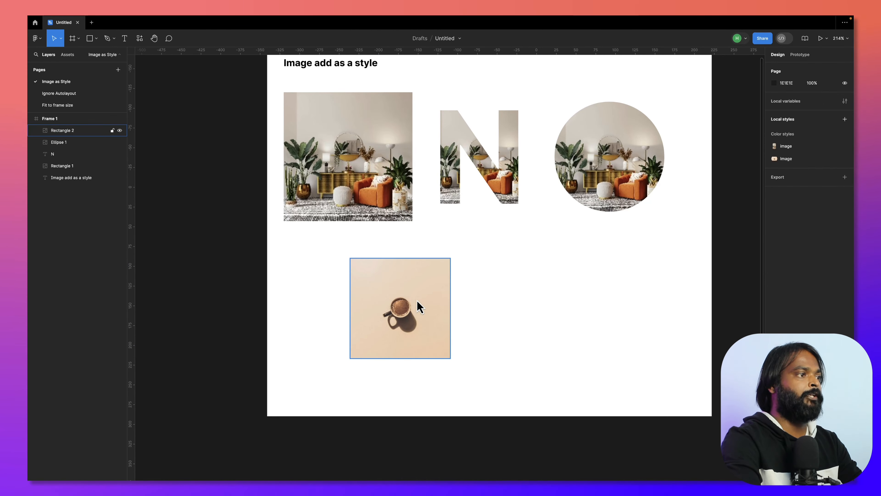
{"action": "left_click", "coordinate": [417, 301]}
{"action": "left_click", "coordinate": [545, 305]}
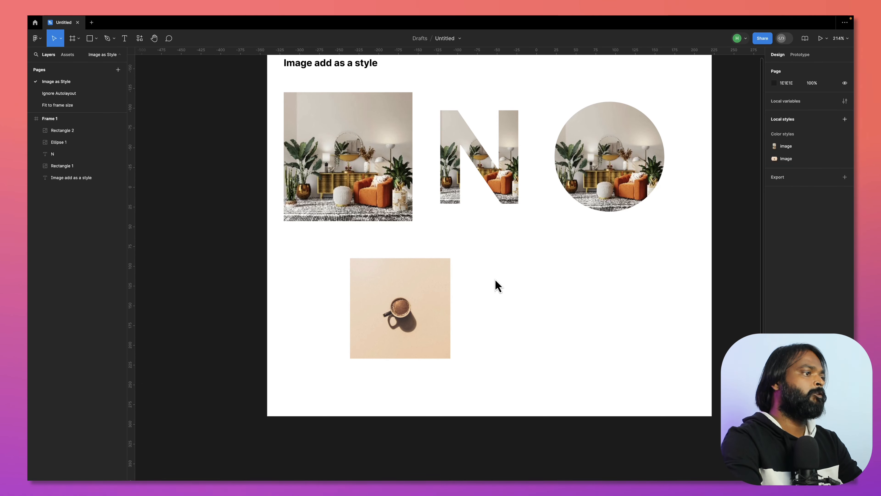
- Add a text layer reading "T" beside the coffee photo square, at about X 284, Y 313
{"action": "left_click_drag", "start_coordinate": [495, 280], "coordinate": [512, 270]}
{"action": "key", "text": "t"}
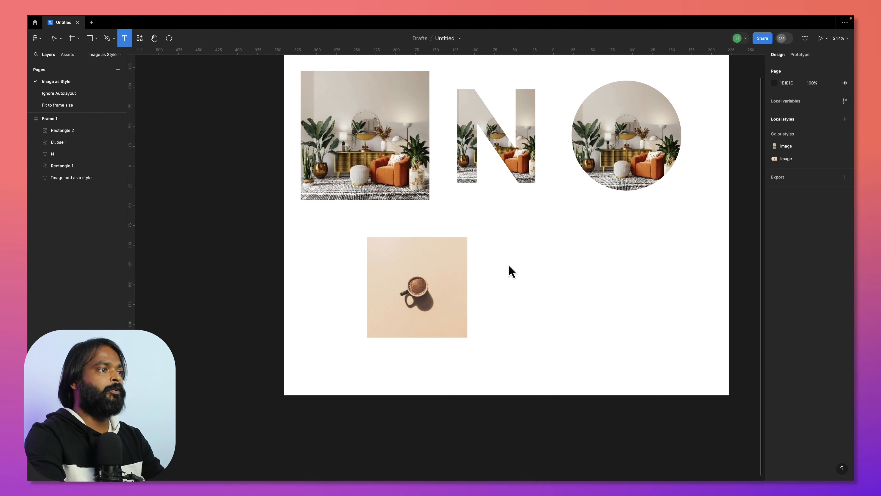
{"action": "left_click", "coordinate": [509, 268]}
{"action": "type", "text": "T"}
{"action": "key", "text": "Escape"}
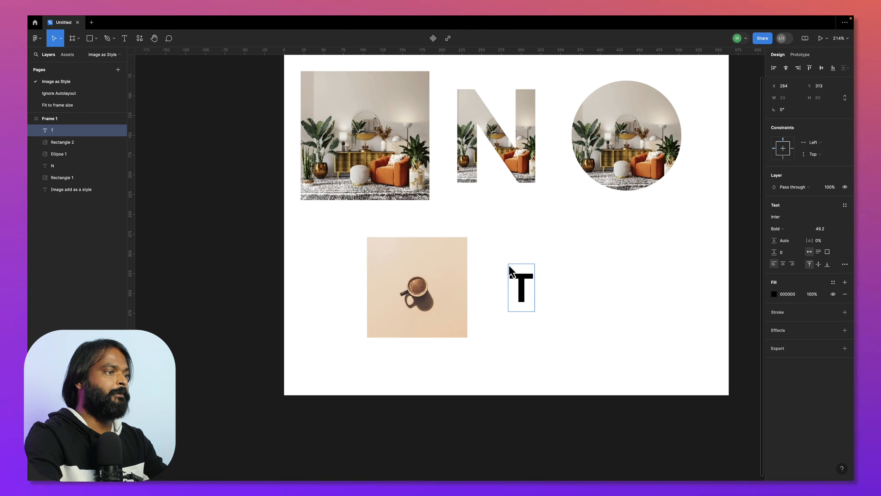
{"action": "left_click", "coordinate": [575, 282]}
{"action": "left_click", "coordinate": [574, 282]}
- Apply the coffee photo's Image style as the fill of the letter T
{"action": "left_click", "coordinate": [522, 288]}
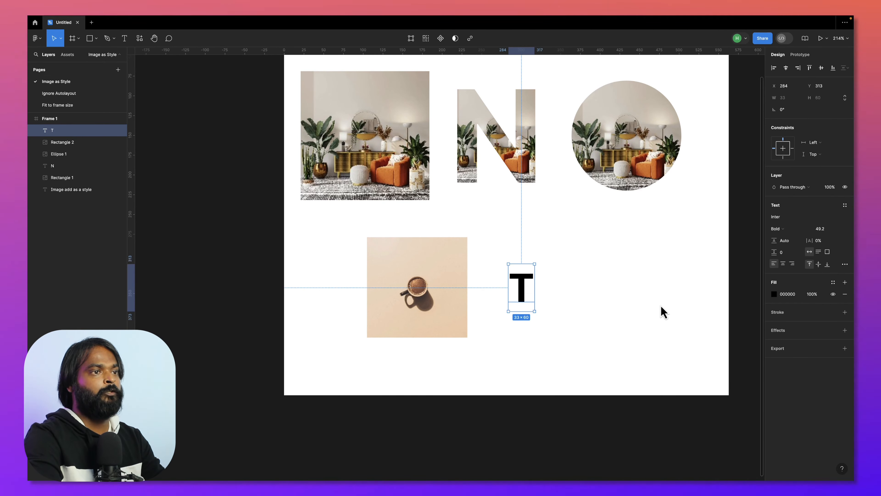
{"action": "left_click", "coordinate": [832, 282]}
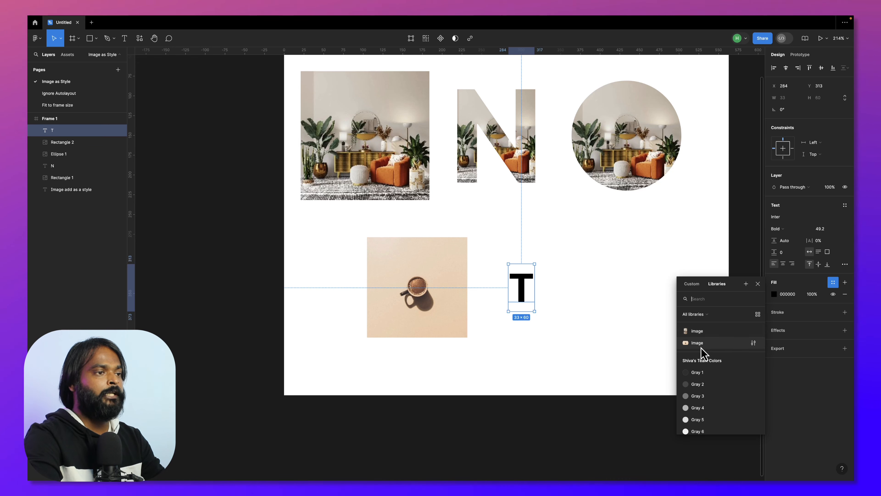
{"action": "left_click", "coordinate": [719, 343]}
{"action": "scroll", "coordinate": [589, 335], "scroll_direction": "right", "scroll_amount": 1}
- Scale the letter T up to about 116 × 209 with the Scale tool
{"action": "key", "text": "k"}
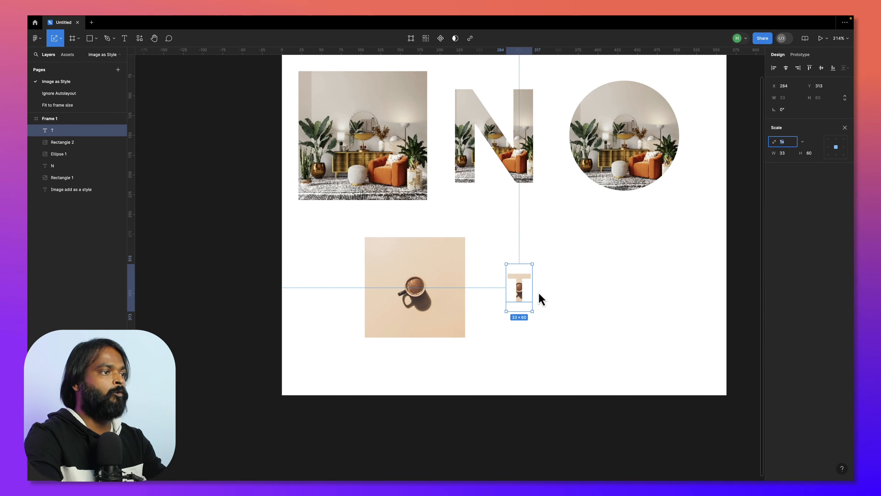
{"action": "left_click_drag", "start_coordinate": [533, 295], "coordinate": [561, 289]}
{"action": "left_click", "coordinate": [669, 305]}
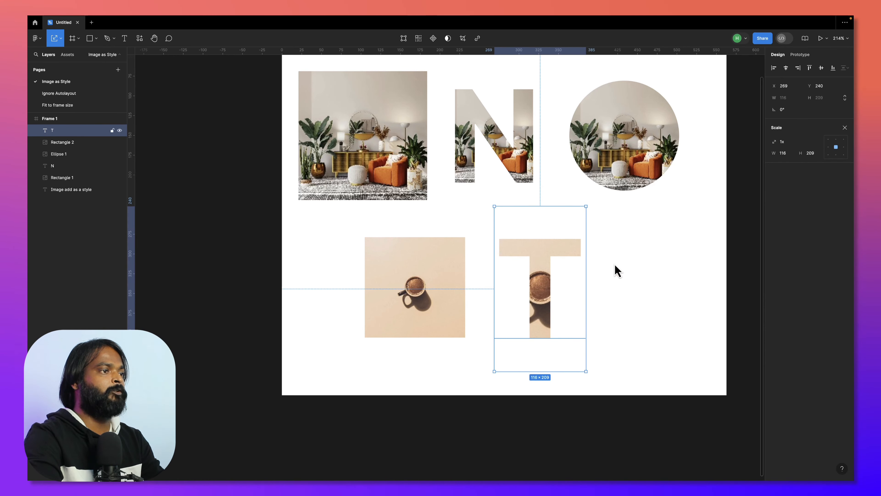
{"action": "left_click", "coordinate": [666, 282]}
- Draw a triangle polygon of 103 × 103 beside the T and fill it with the coffee photo's Image style
{"action": "left_click", "coordinate": [96, 39]}
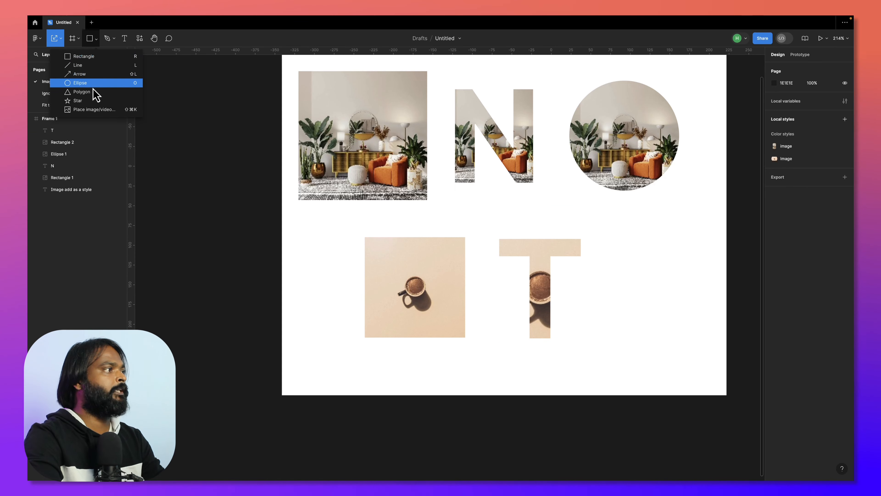
{"action": "left_click", "coordinate": [92, 91]}
{"action": "mouse_move", "coordinate": [621, 263]}
{"action": "left_mouse_down"}
{"action": "mouse_move", "coordinate": [661, 335]}
{"action": "mouse_move", "coordinate": [692, 315]}
{"action": "left_mouse_up"}
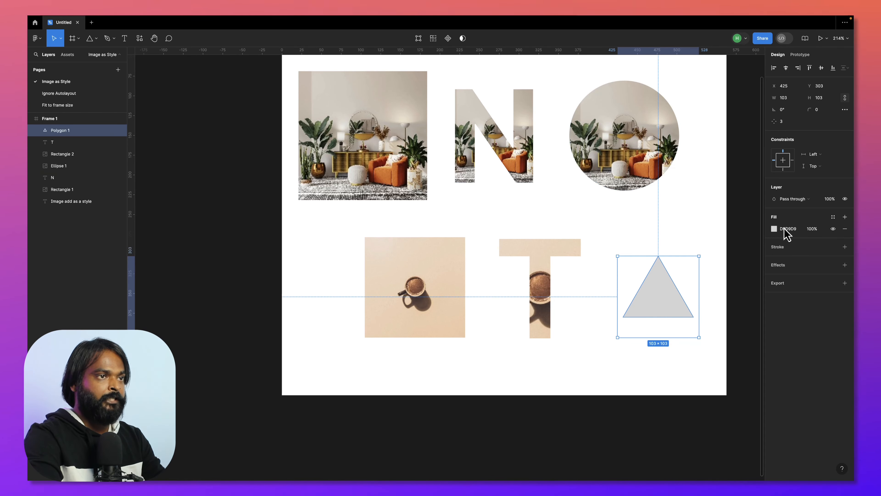
{"action": "left_click", "coordinate": [834, 218]}
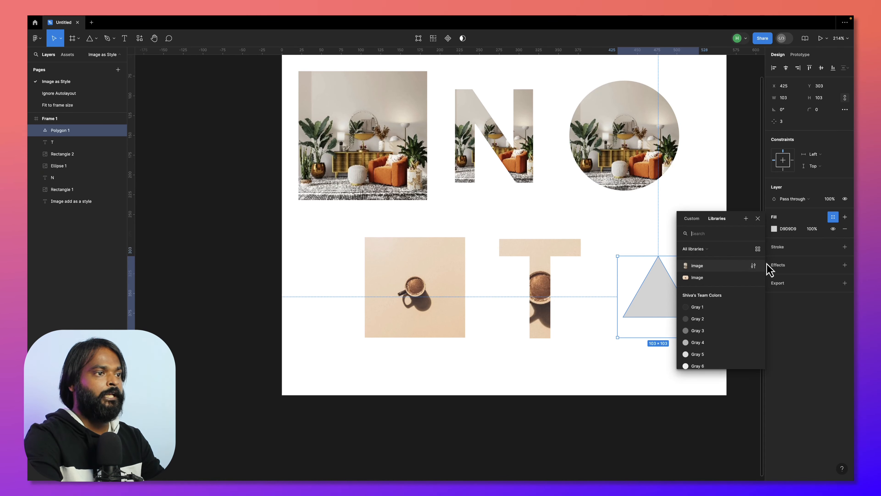
{"action": "left_click", "coordinate": [720, 278]}
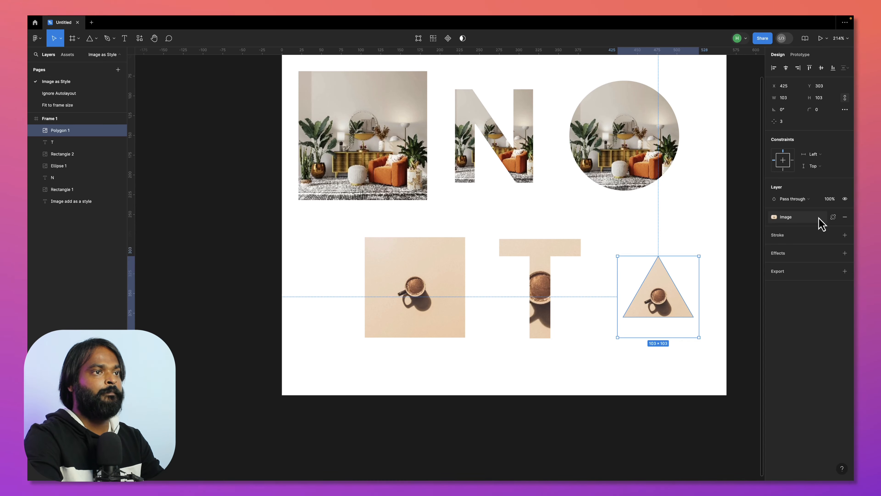
- Switch the triangle's fill to the living-room photo's image style and move the triangle to about X 409, Y 304
{"action": "left_click", "coordinate": [833, 217]}
{"action": "left_click", "coordinate": [691, 266]}
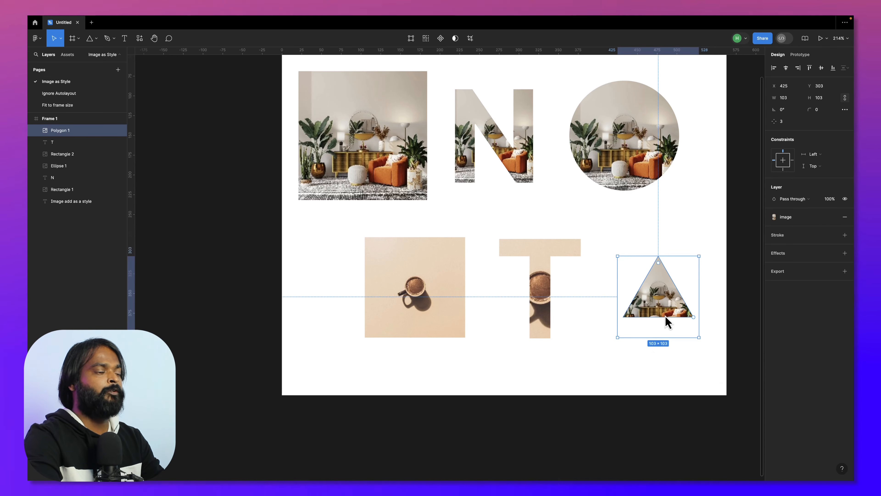
{"action": "left_click_drag", "start_coordinate": [665, 303], "coordinate": [653, 304]}
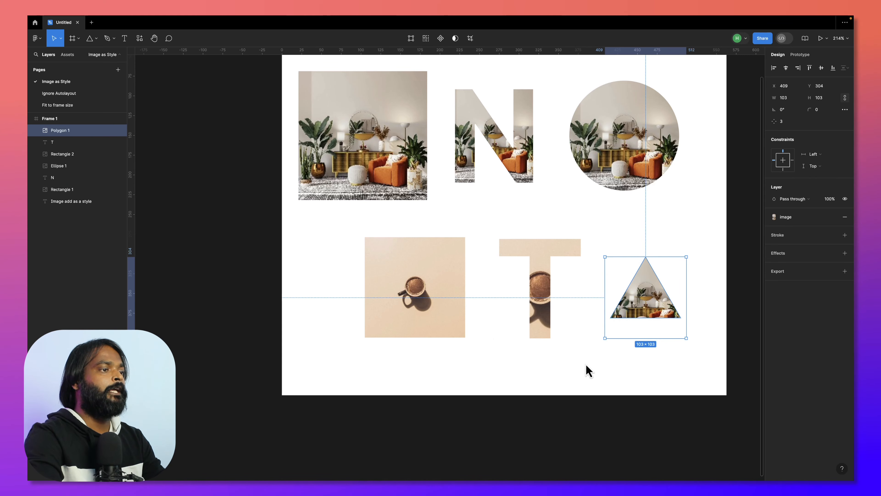
{"action": "scroll", "coordinate": [574, 364], "scroll_direction": "down", "scroll_amount": 3}
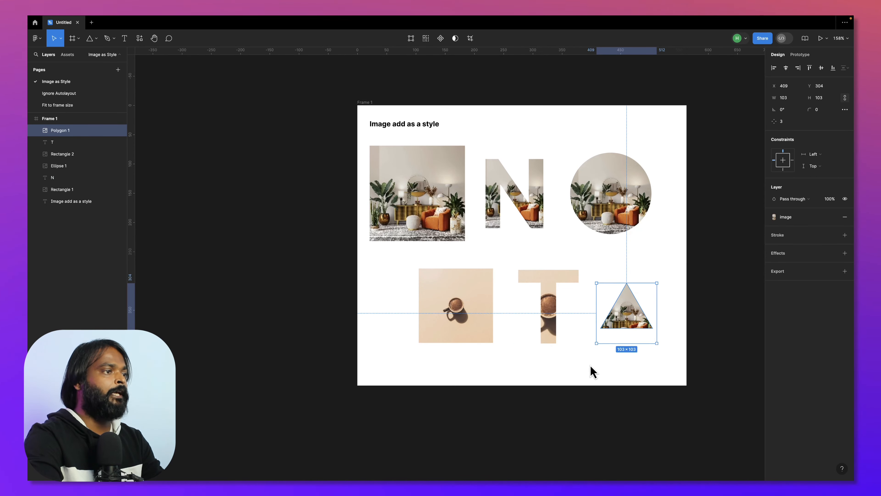
{"action": "scroll", "coordinate": [590, 369], "scroll_direction": "right", "scroll_amount": 3}
{"action": "left_click", "coordinate": [621, 328]}
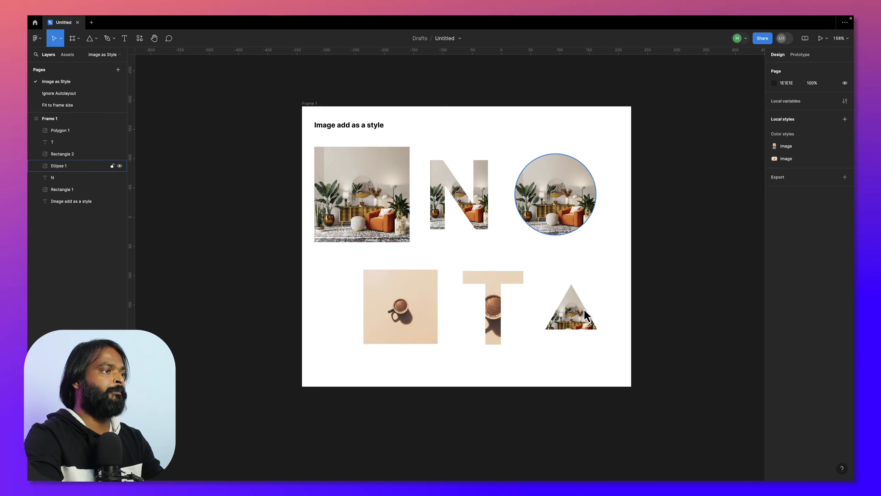
- Open the Ignore Autolayout page and bring its three Summer meet cards into view
{"action": "left_click", "coordinate": [72, 93]}
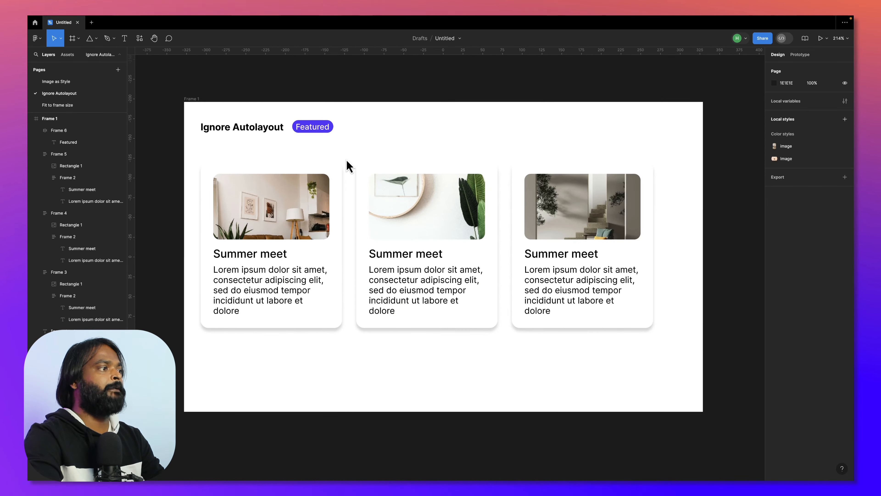
{"action": "scroll", "coordinate": [447, 278], "scroll_direction": "left", "scroll_amount": 1}
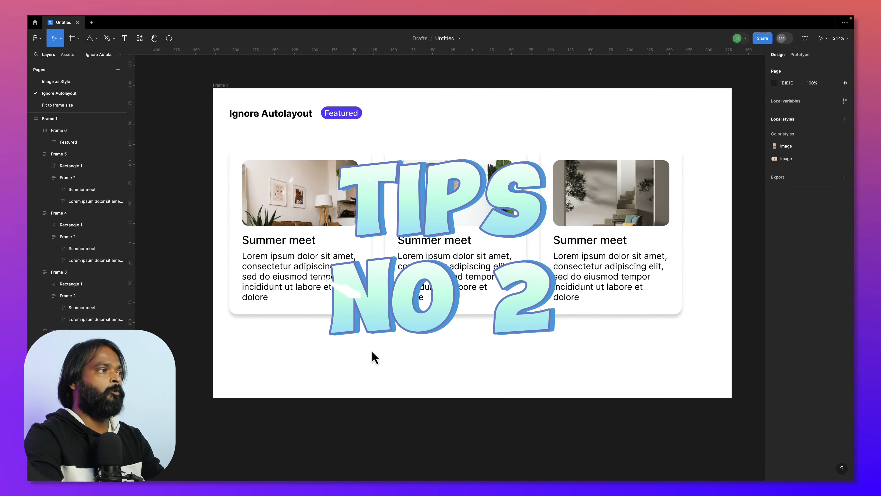
{"action": "scroll", "coordinate": [377, 348], "scroll_direction": "left", "scroll_amount": 1}
{"action": "scroll", "coordinate": [400, 355], "scroll_direction": "right", "scroll_amount": 1}
{"action": "scroll", "coordinate": [422, 358], "scroll_direction": "down", "scroll_amount": 1}
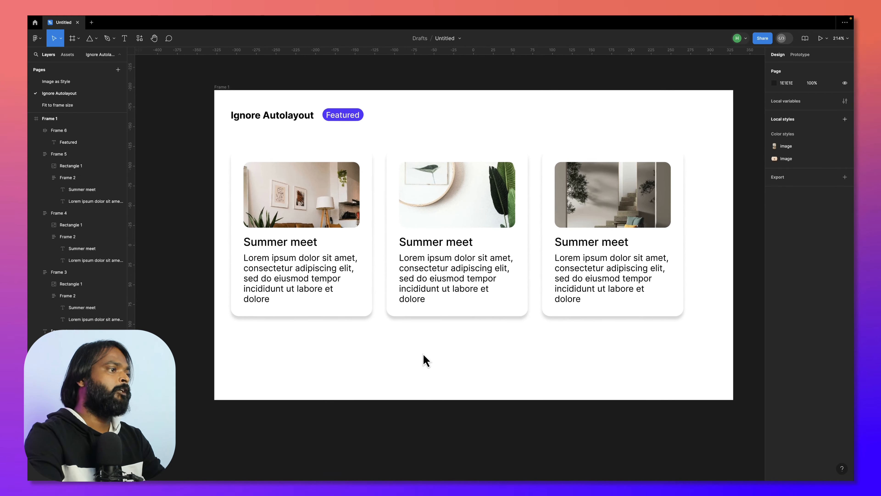
{"action": "left_click_drag", "start_coordinate": [364, 356], "coordinate": [394, 355]}
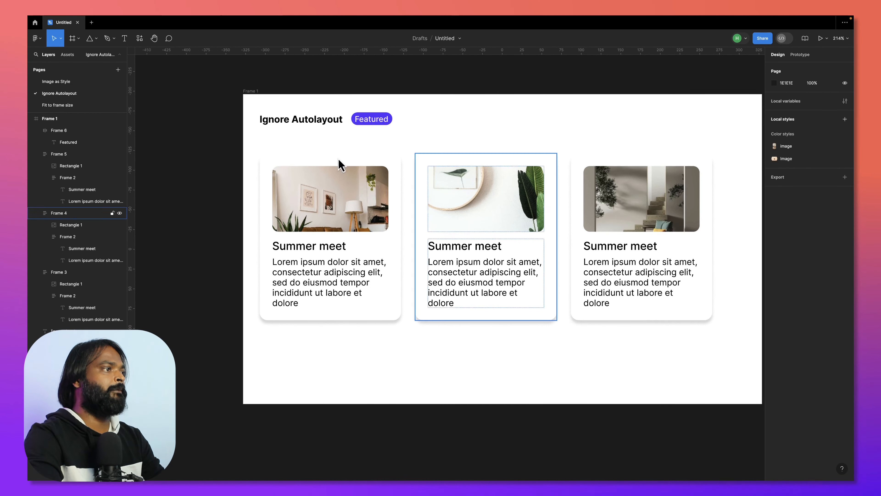
- Move the Featured badge into the first card above its Summer meet heading and try shifting it onto the photo
{"action": "left_click", "coordinate": [371, 121]}
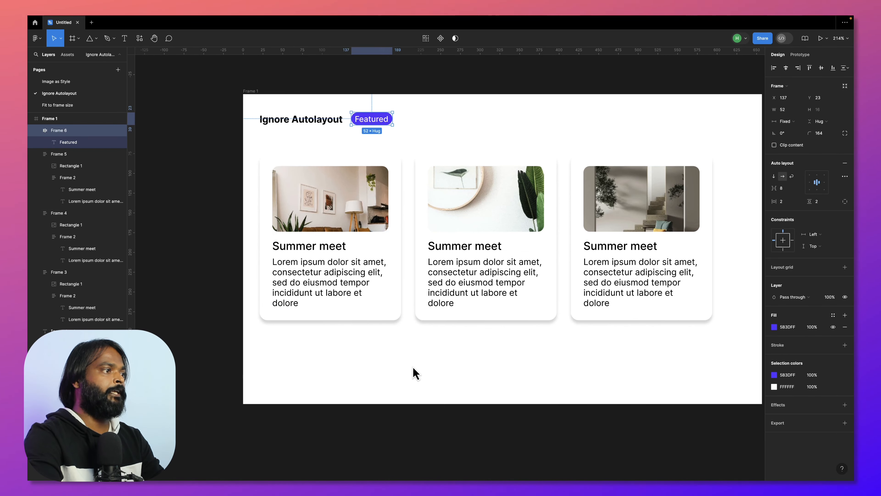
{"action": "left_click_drag", "start_coordinate": [379, 125], "coordinate": [316, 240]}
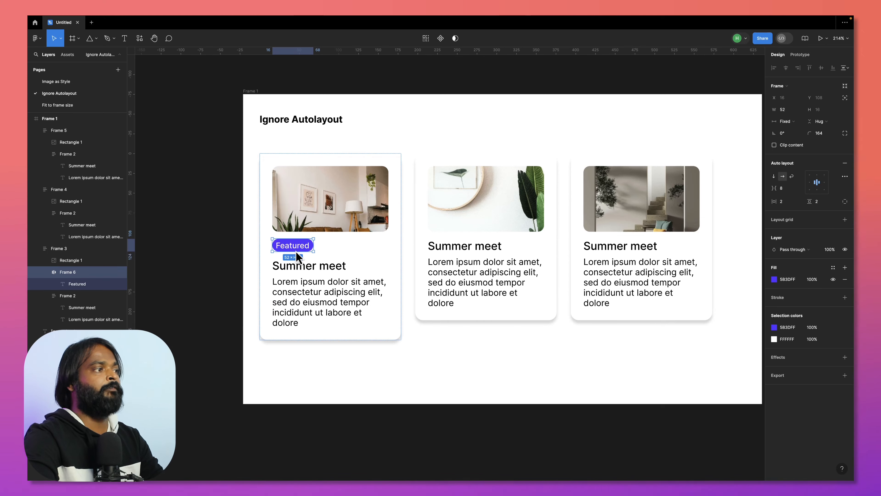
{"action": "left_click_drag", "start_coordinate": [298, 256], "coordinate": [315, 233]}
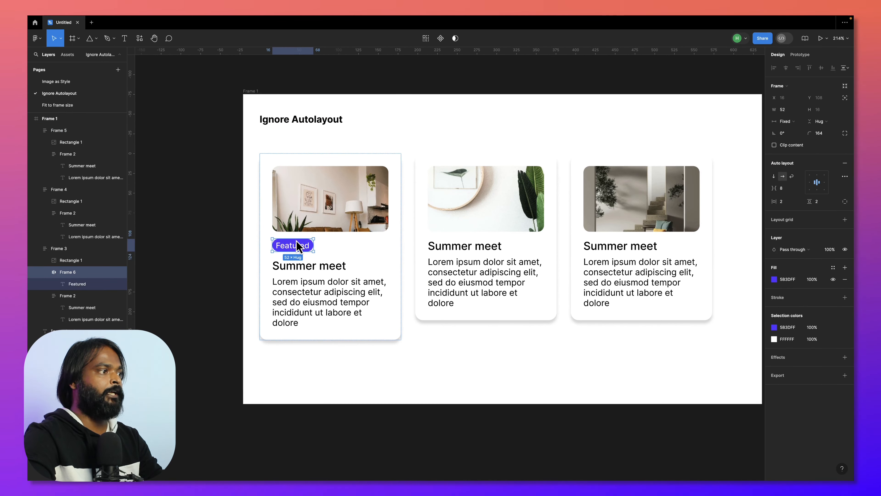
- Give the Featured badge absolute position and place it over the first card's photo at about X 102, Y 24
{"action": "left_click", "coordinate": [844, 98]}
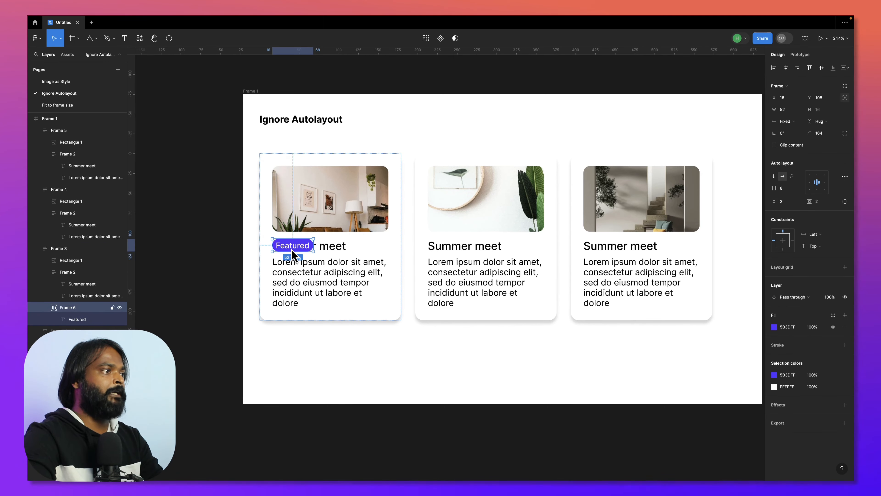
{"action": "left_click_drag", "start_coordinate": [292, 251], "coordinate": [360, 185]}
{"action": "left_click", "coordinate": [394, 138]}
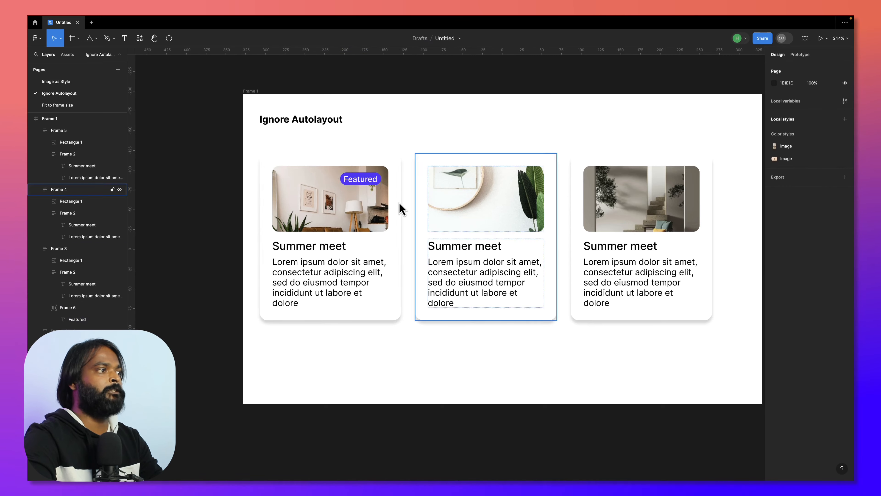
{"action": "left_click", "coordinate": [349, 224]}
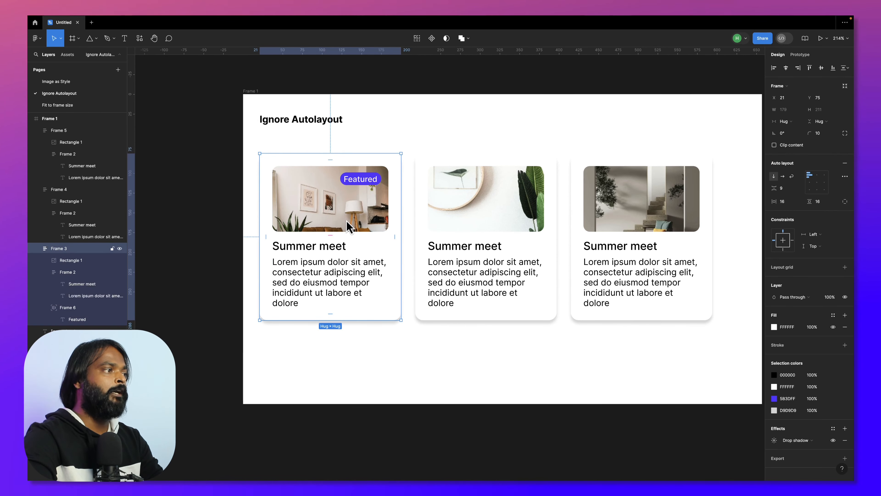
{"action": "mouse_move", "coordinate": [346, 222]}
{"action": "left_mouse_down"}
{"action": "mouse_move", "coordinate": [332, 219]}
{"action": "mouse_move", "coordinate": [351, 222]}
{"action": "left_mouse_up"}
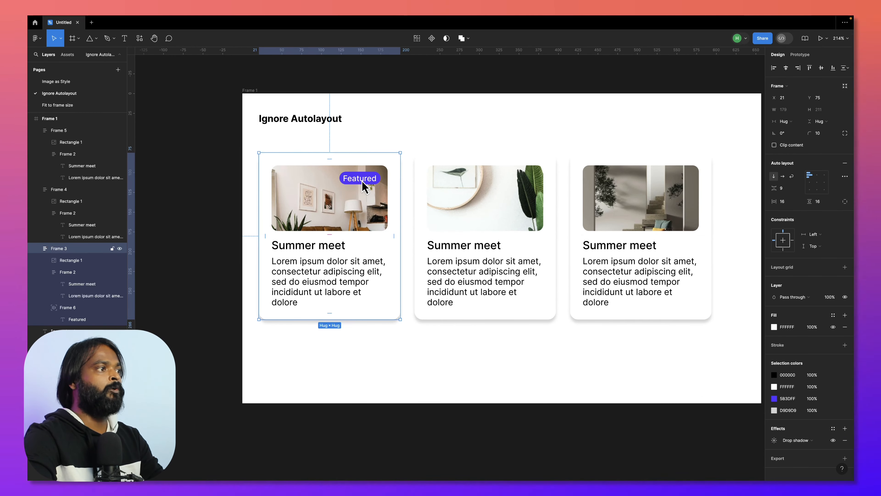
{"action": "scroll", "coordinate": [362, 181], "scroll_direction": "up", "scroll_amount": 1}
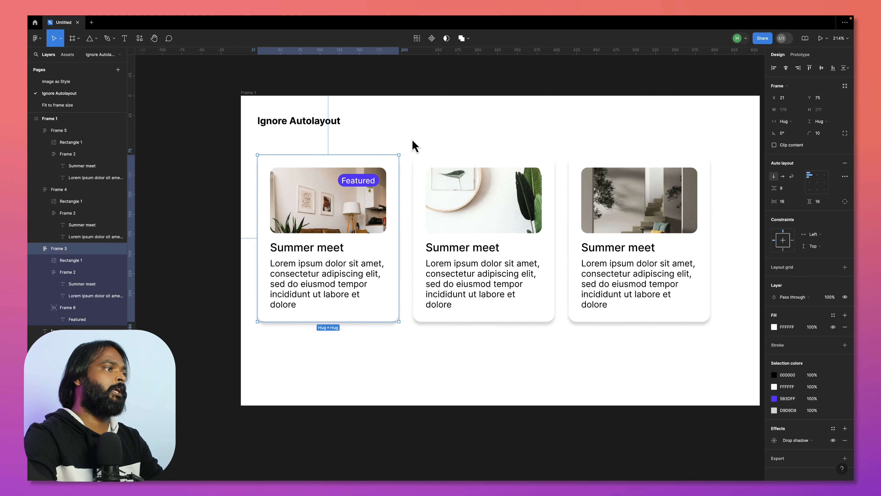
{"action": "left_click", "coordinate": [444, 143]}
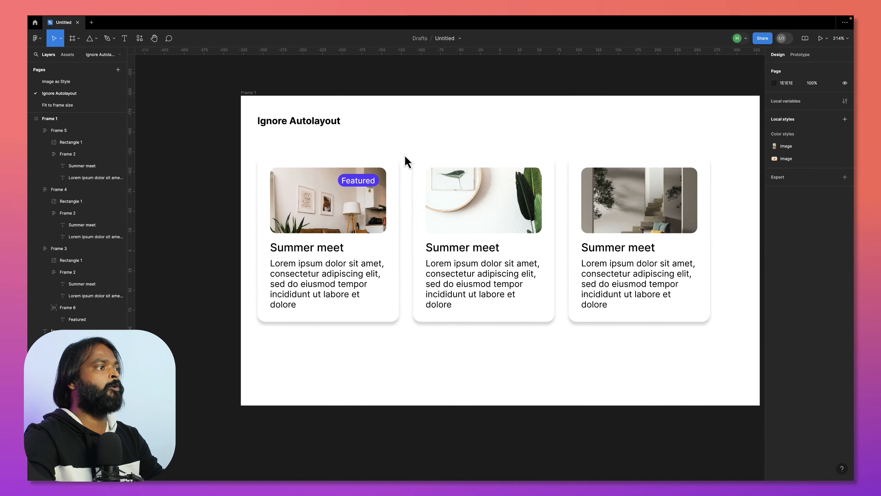
- Duplicate the first card's Featured badge and place the copy directly in Frame 1 over the second card's photo, at about X 318, Y 99
{"action": "double_click", "coordinate": [373, 188]}
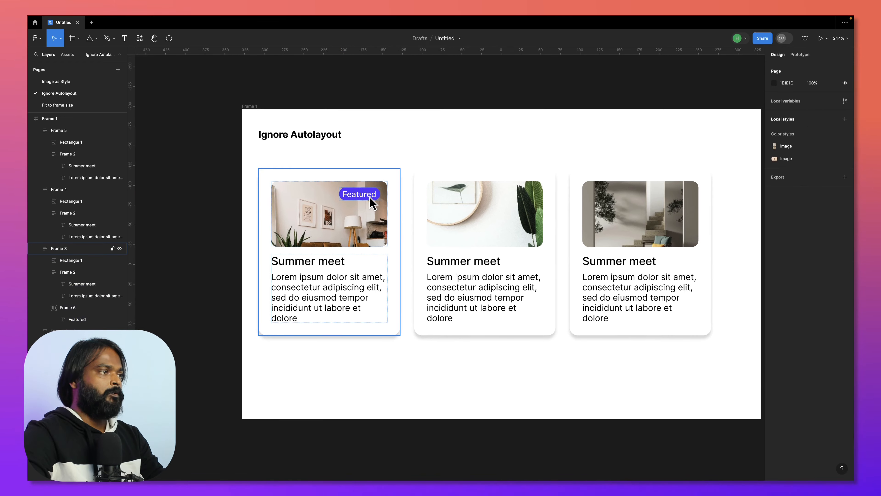
{"action": "double_click", "coordinate": [370, 198]}
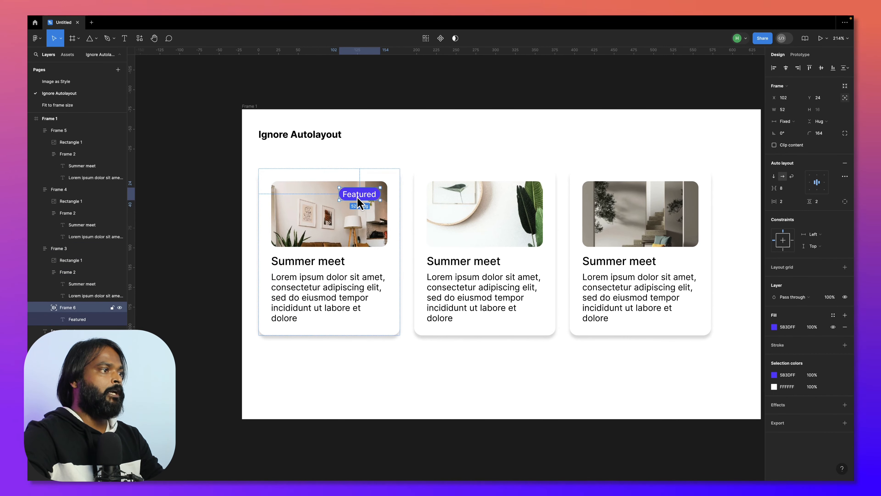
{"action": "left_click_drag", "start_coordinate": [357, 197], "coordinate": [500, 160]}
{"action": "left_click", "coordinate": [551, 157]}
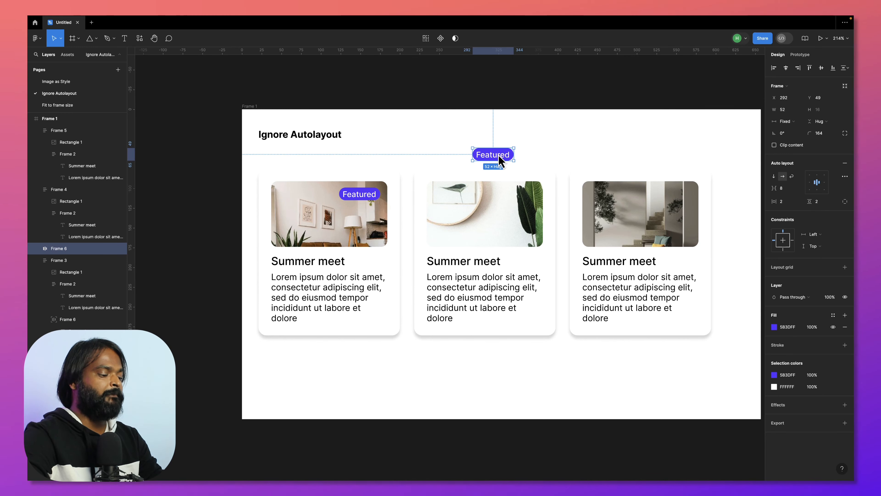
{"action": "left_click", "coordinate": [531, 163]}
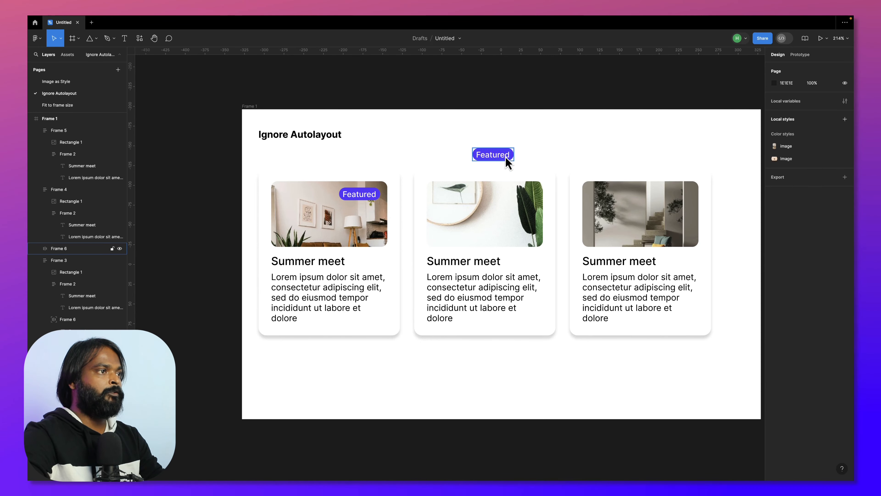
{"action": "left_click_drag", "start_coordinate": [498, 156], "coordinate": [510, 196]}
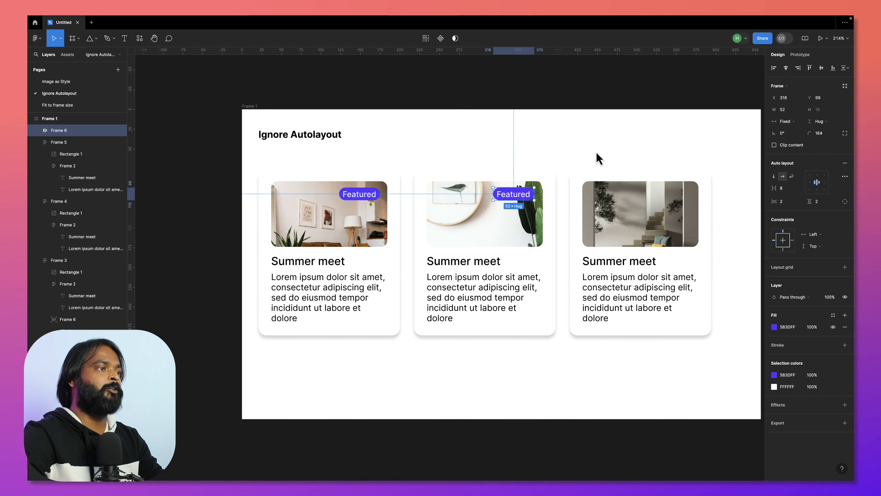
{"action": "left_click", "coordinate": [528, 259]}
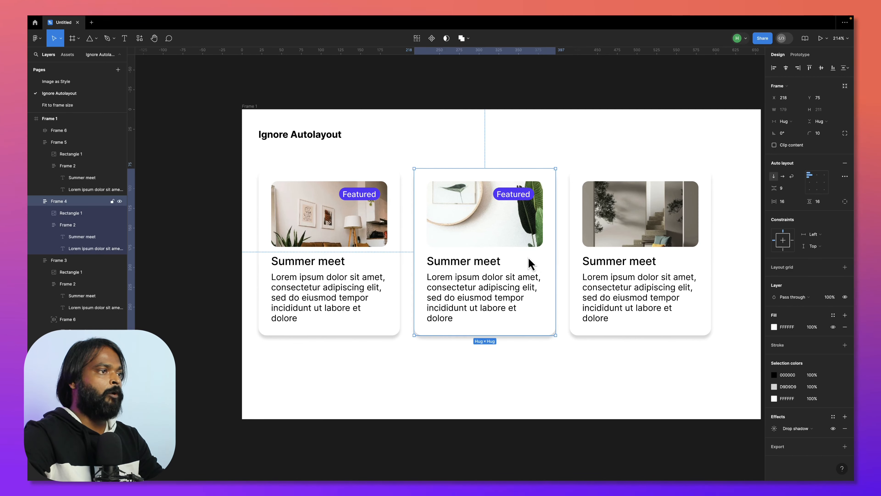
{"action": "mouse_move", "coordinate": [539, 263]}
{"action": "left_mouse_down"}
{"action": "mouse_move", "coordinate": [517, 252]}
{"action": "mouse_move", "coordinate": [549, 269]}
{"action": "left_mouse_up"}
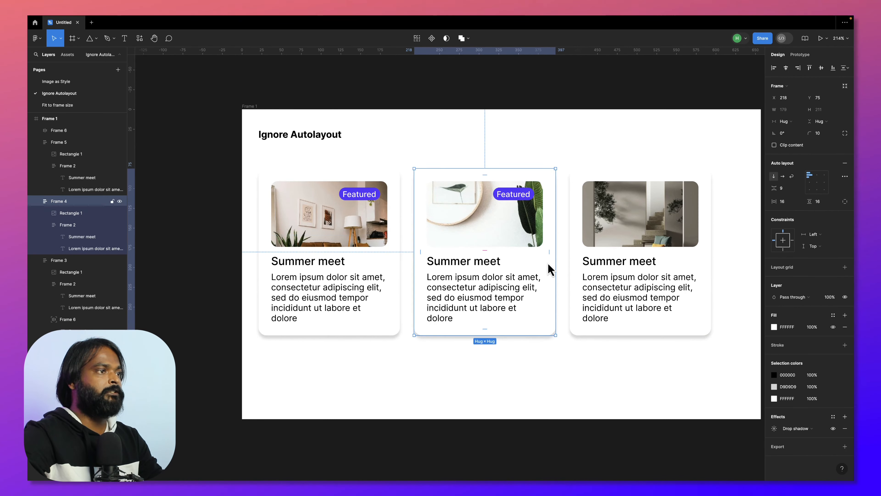
{"action": "left_click", "coordinate": [581, 161]}
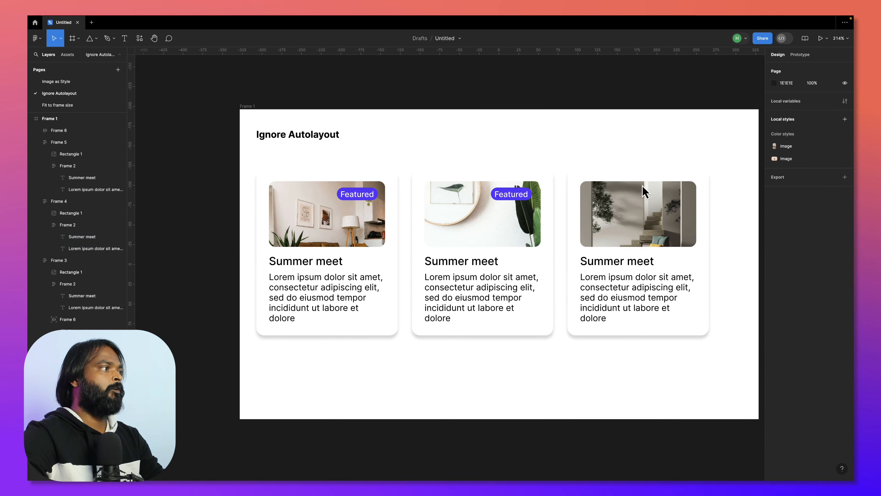
- Open the Fit to frame size page and select Frame 1
{"action": "left_click", "coordinate": [80, 105]}
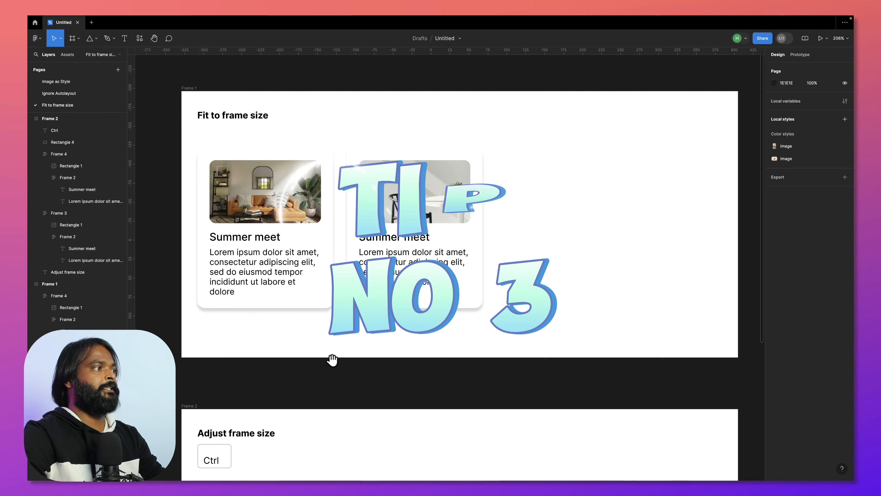
{"action": "left_click_drag", "start_coordinate": [332, 359], "coordinate": [385, 370]}
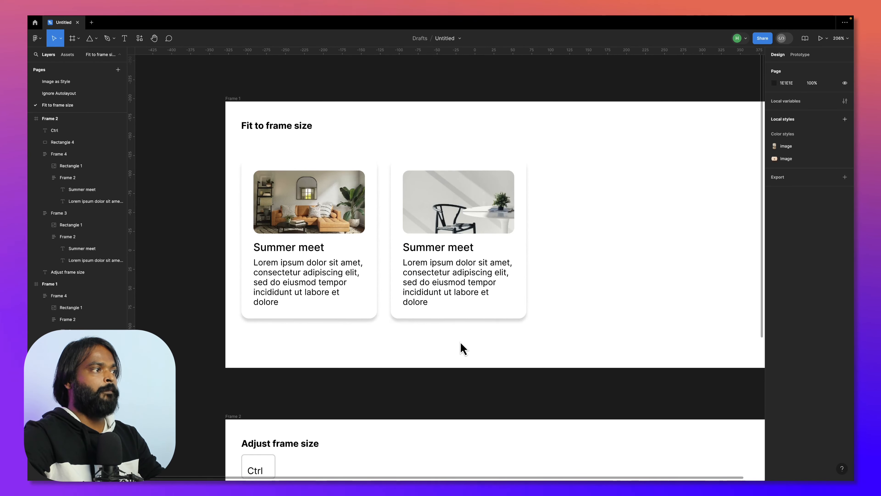
{"action": "left_click_drag", "start_coordinate": [462, 343], "coordinate": [403, 331]}
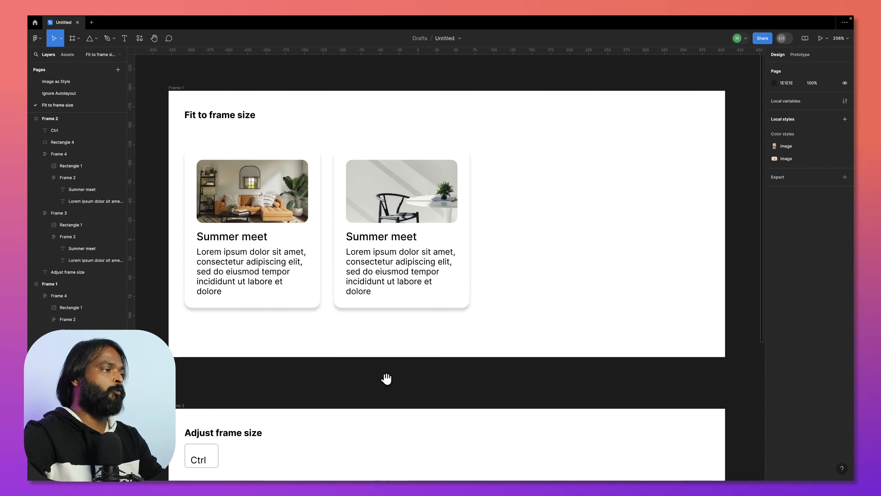
{"action": "left_click_drag", "start_coordinate": [386, 379], "coordinate": [405, 382]}
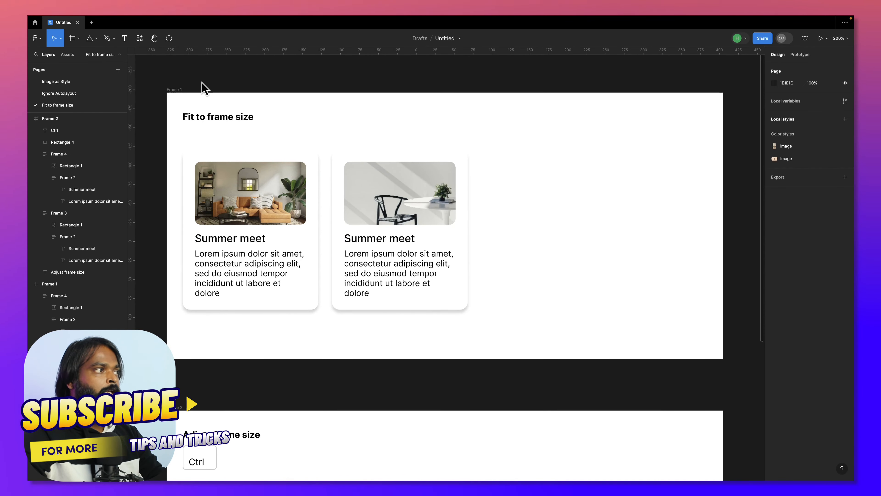
{"action": "left_click", "coordinate": [178, 90]}
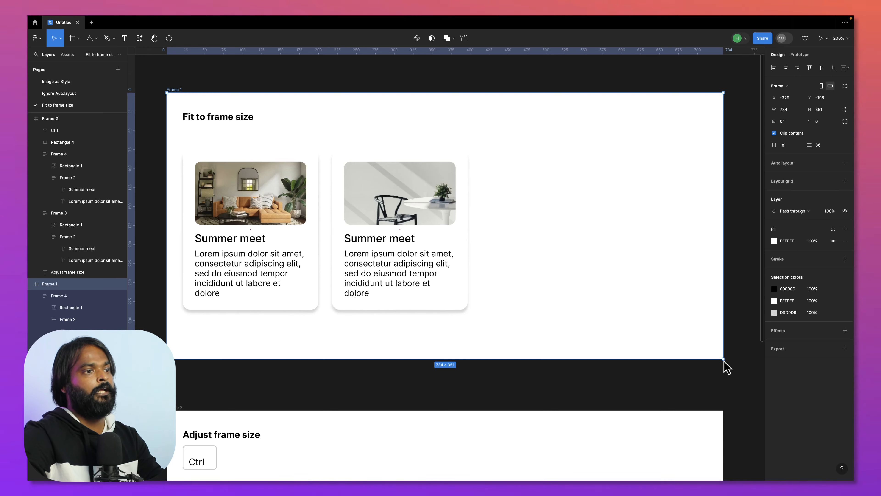
- Try shrinking Frame 1 by hand to about 397 × 286 around its two cards, and undo the resizing
{"action": "left_click_drag", "start_coordinate": [723, 359], "coordinate": [468, 312]}
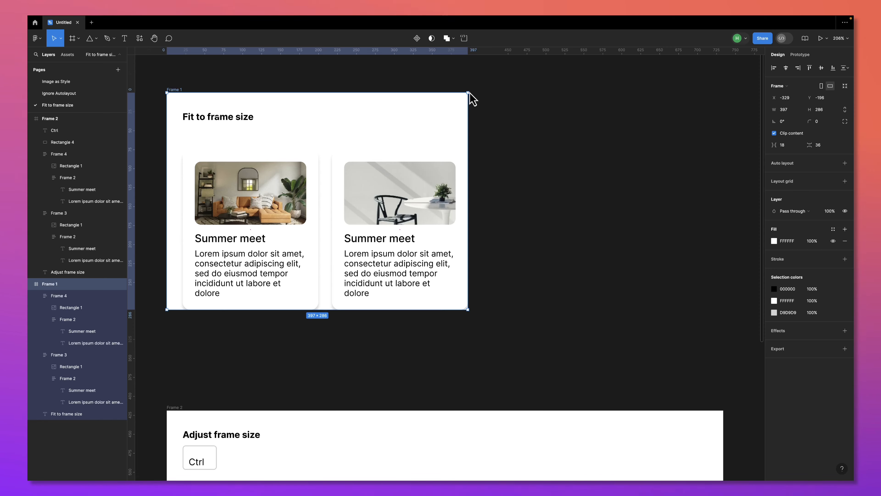
{"action": "left_click_drag", "start_coordinate": [468, 92], "coordinate": [450, 122]}
{"action": "key", "text": "super+z"}
{"action": "key", "text": "super+z"}
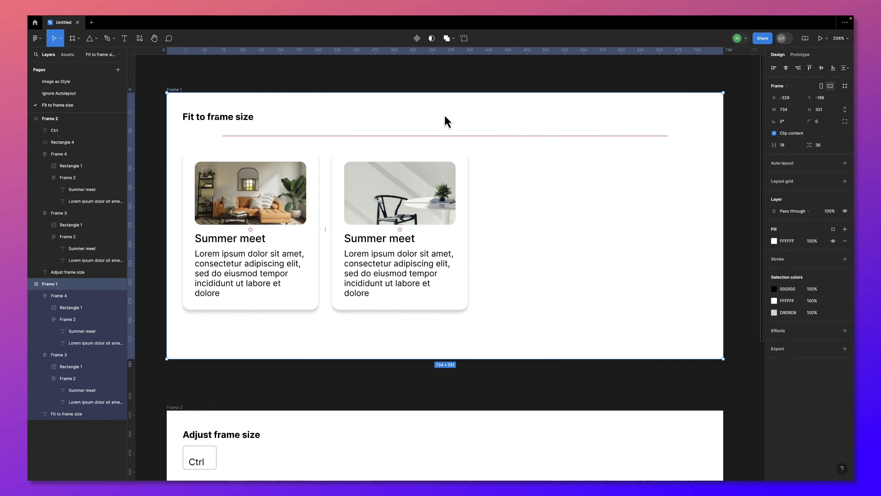
- Resize Frame 1 to fit its contents and select Frame 2 below it
{"action": "left_click", "coordinate": [845, 87]}
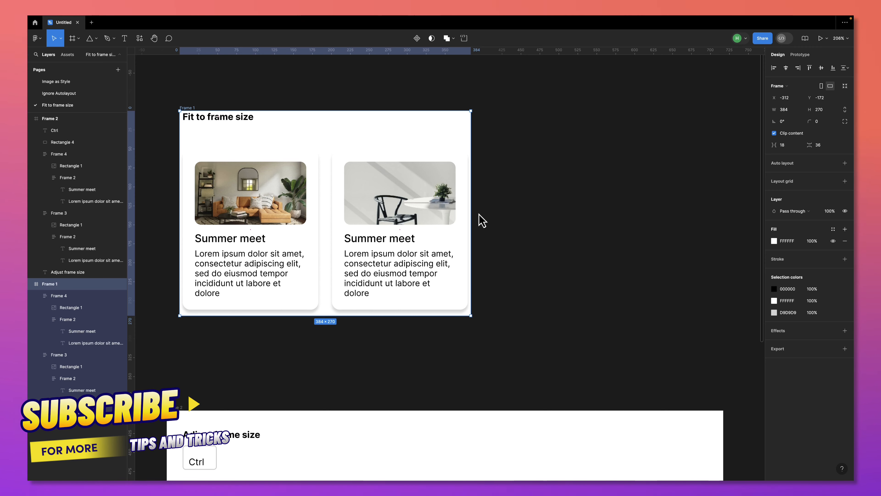
{"action": "scroll", "coordinate": [482, 220], "scroll_direction": "down", "scroll_amount": 10}
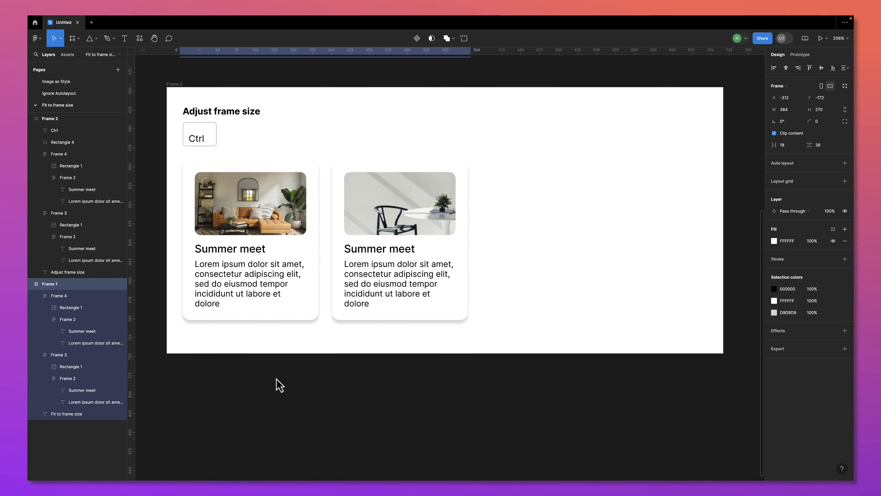
{"action": "left_click", "coordinate": [272, 100]}
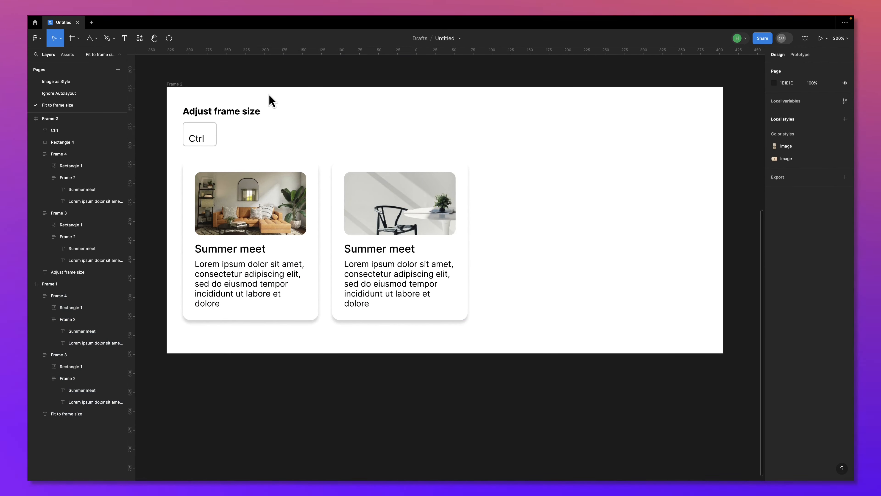
{"action": "left_click", "coordinate": [176, 84]}
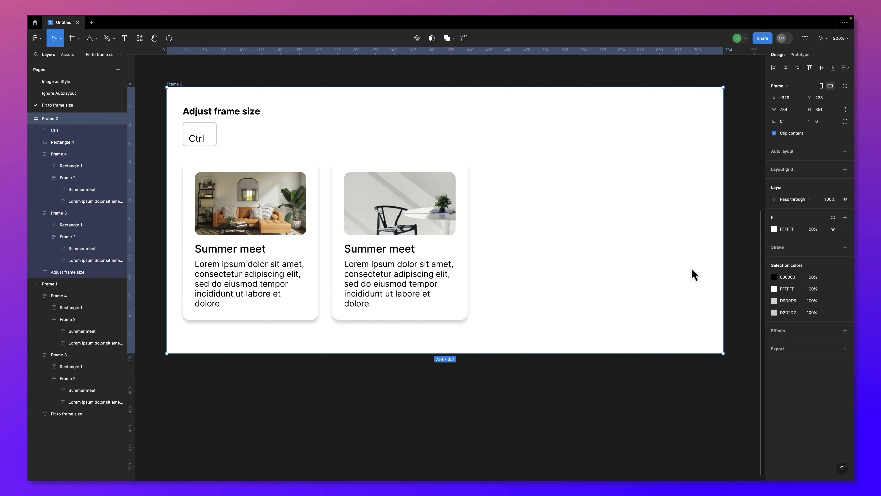
- Try shrinking Frame 2 by hand and resizing it to fit its contents, undoing each attempt
{"action": "left_click_drag", "start_coordinate": [726, 355], "coordinate": [574, 345]}
{"action": "key", "text": "ctrl+z"}
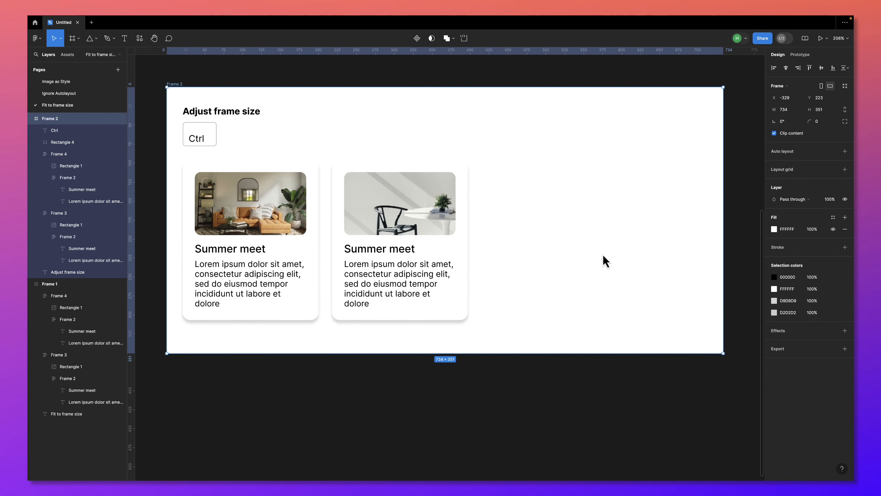
{"action": "left_click", "coordinate": [845, 86]}
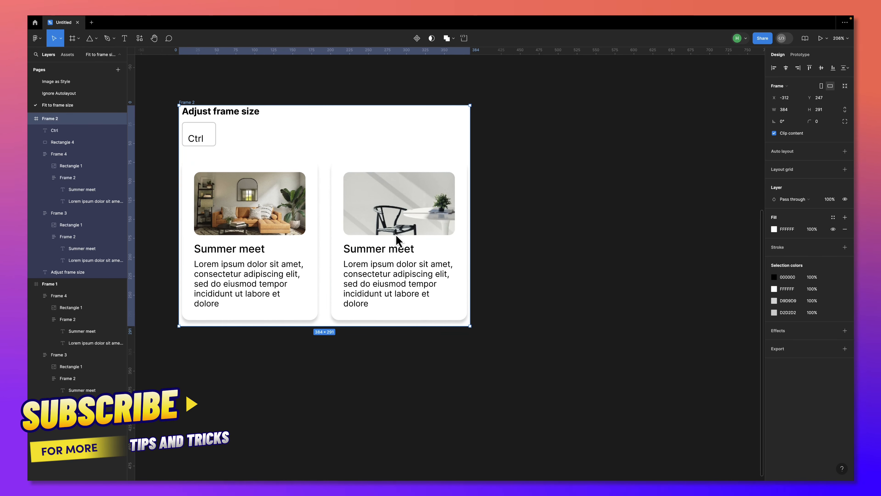
{"action": "key", "text": "ctrl+z"}
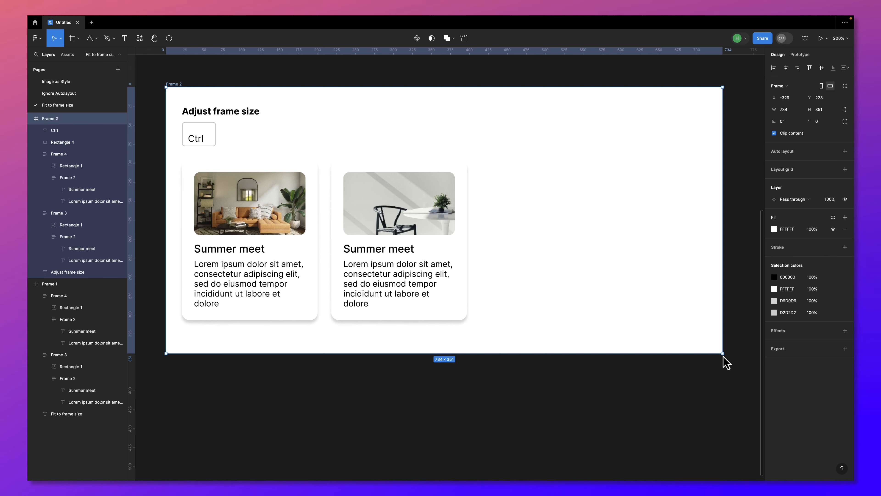
- Shrink Frame 2 freehand to about 418 × 335, keeping an even margin beside its two cards
{"action": "left_click_drag", "start_coordinate": [722, 354], "coordinate": [483, 342]}
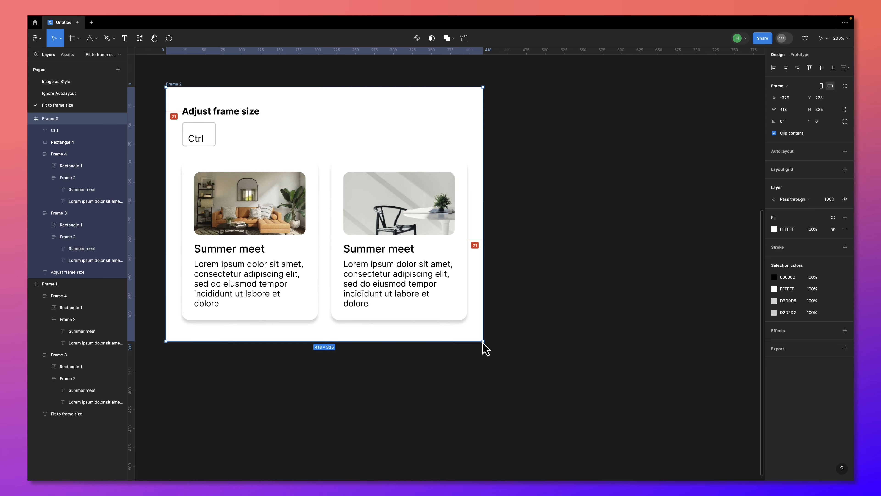